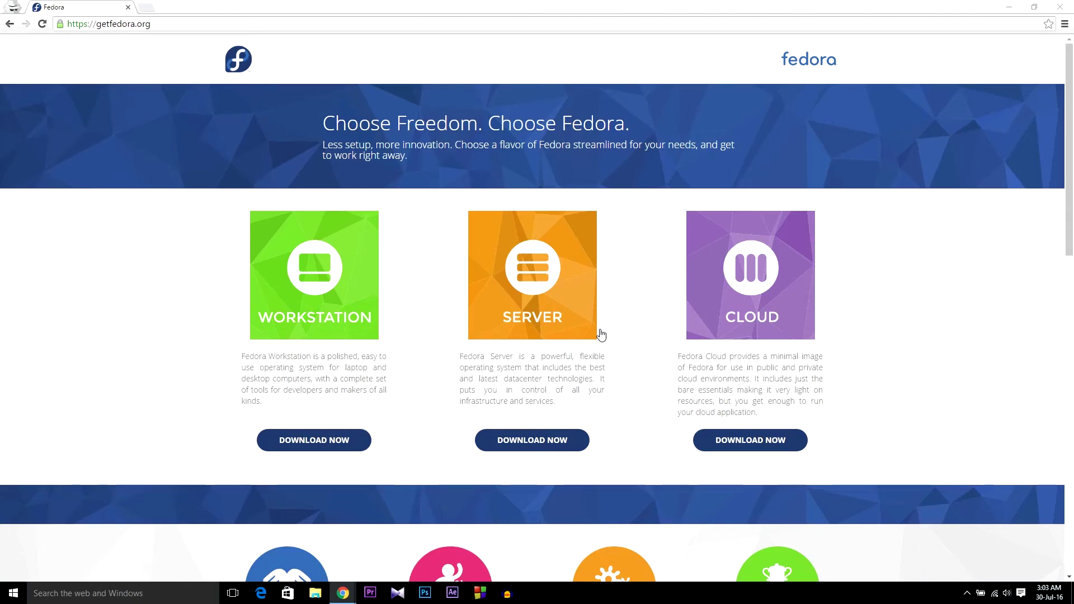
Step: Compare the Live image options and start downloading the 64-bit 1.4GB Fedora 24 Workstation image
{"action": "scroll", "coordinate": [623, 367], "scroll_direction": "down", "scroll_amount": 10}
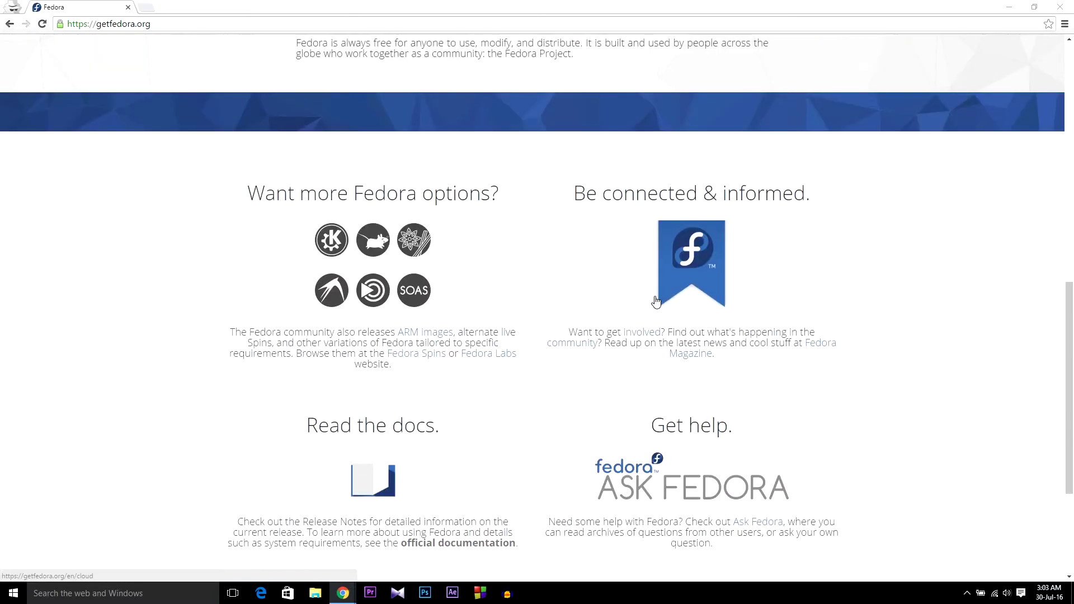
{"action": "scroll", "coordinate": [655, 302], "scroll_direction": "up", "scroll_amount": 12}
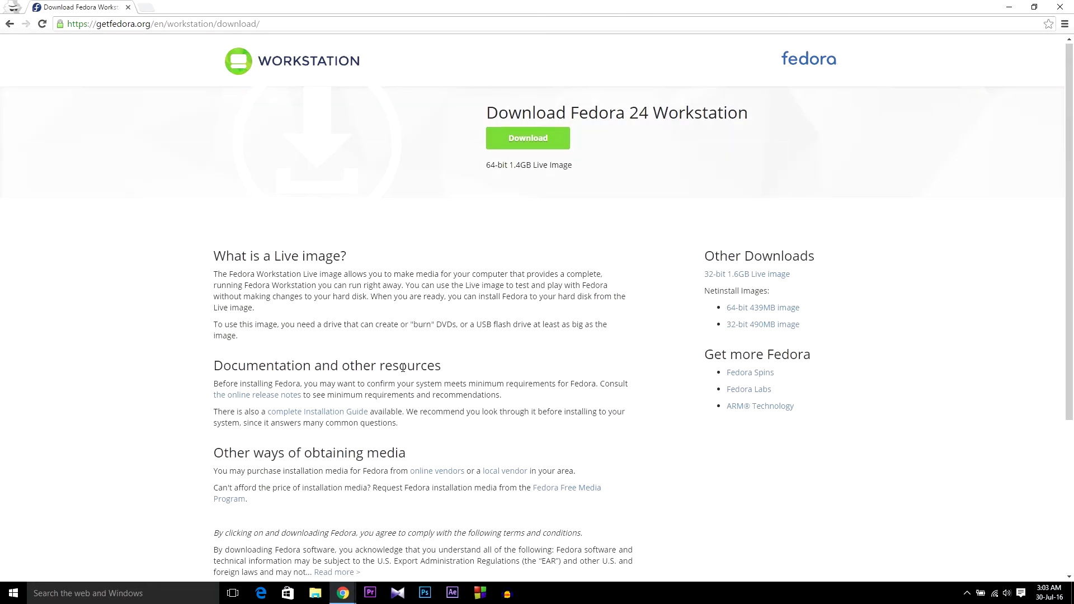
{"action": "scroll", "coordinate": [403, 369], "scroll_direction": "down", "scroll_amount": 5}
{"action": "scroll", "coordinate": [402, 367], "scroll_direction": "up", "scroll_amount": 5}
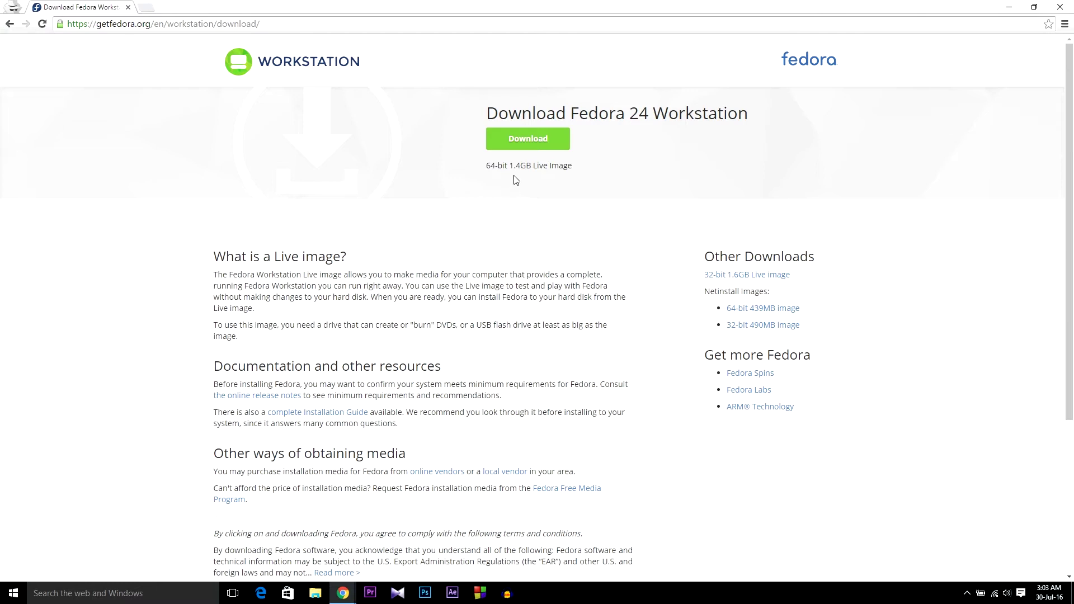
{"action": "left_click_drag", "start_coordinate": [514, 166], "coordinate": [604, 191]}
{"action": "left_click", "coordinate": [607, 247]}
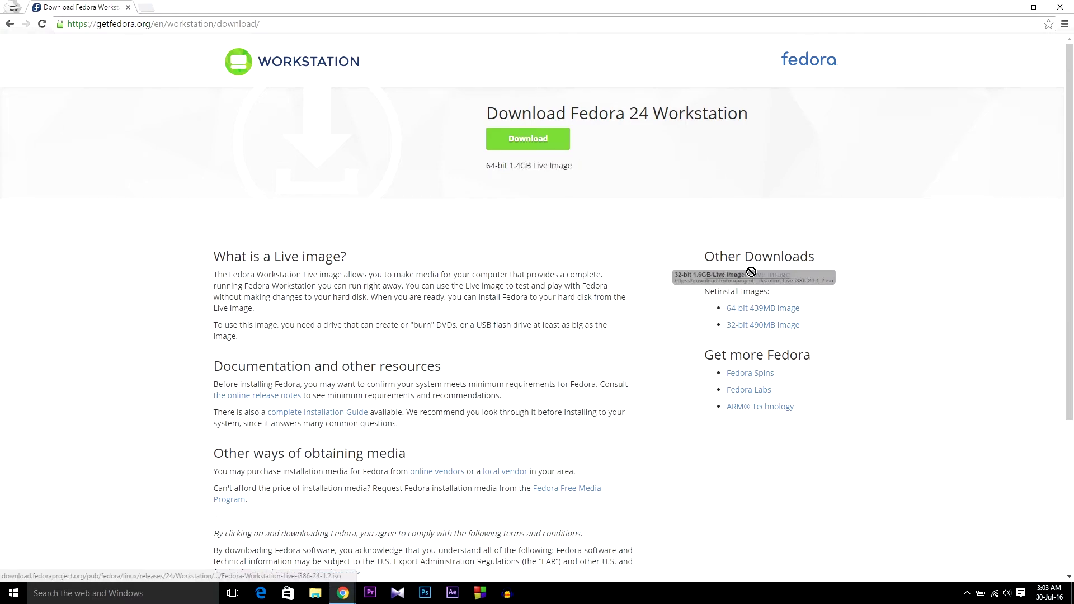
{"action": "left_click_drag", "start_coordinate": [706, 281], "coordinate": [807, 269]}
{"action": "left_click", "coordinate": [836, 304]}
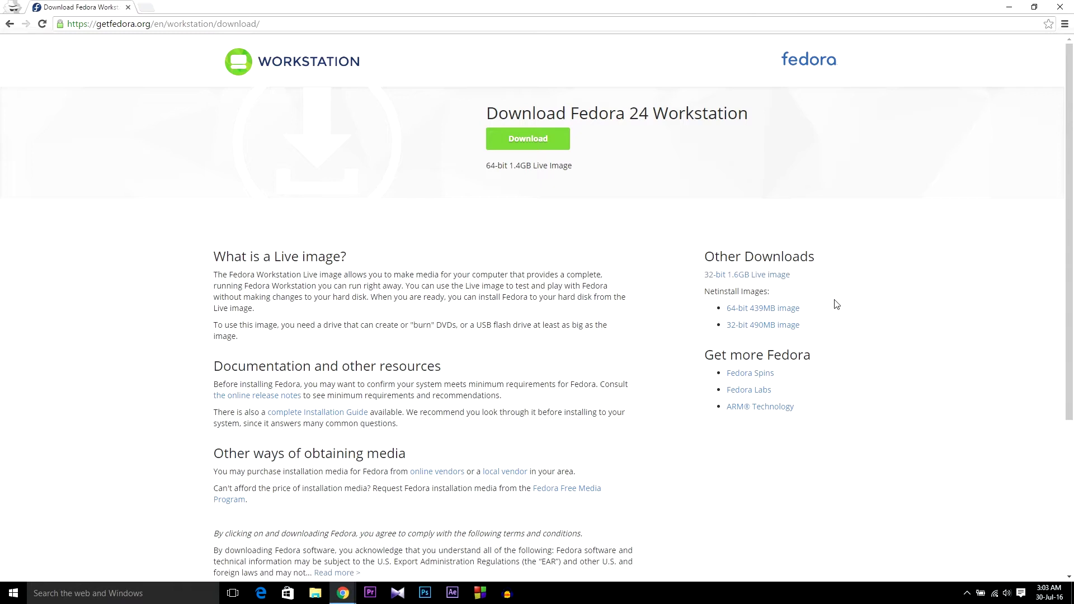
{"action": "left_click_drag", "start_coordinate": [705, 279], "coordinate": [728, 287]}
{"action": "left_click", "coordinate": [727, 287]}
{"action": "left_click", "coordinate": [534, 141]}
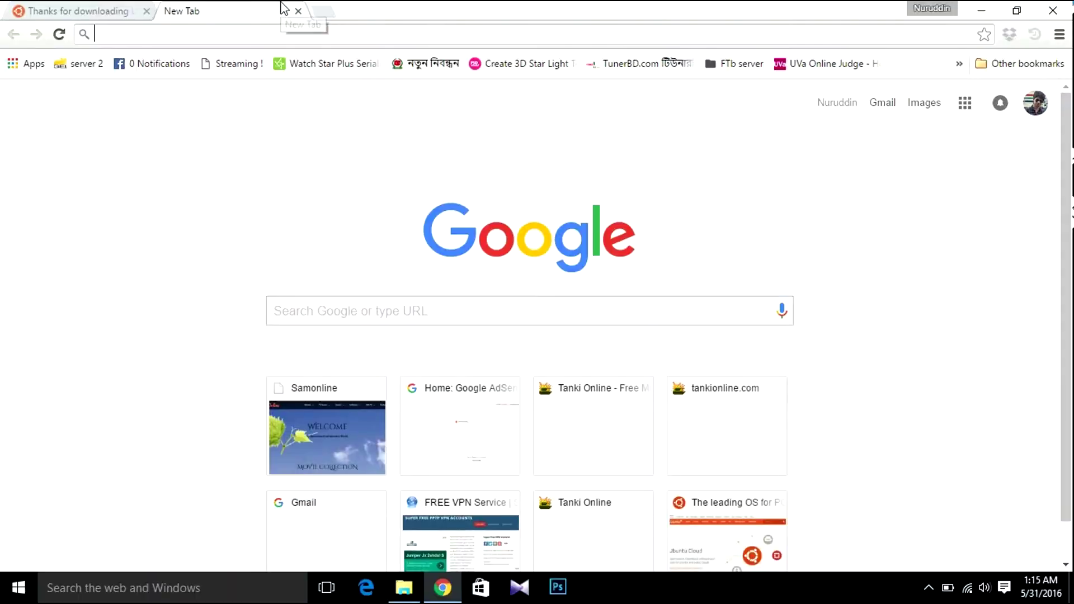
Step: Search for 'power iso download file' and open the official PowerISO download page
{"action": "type", "text": "po"}
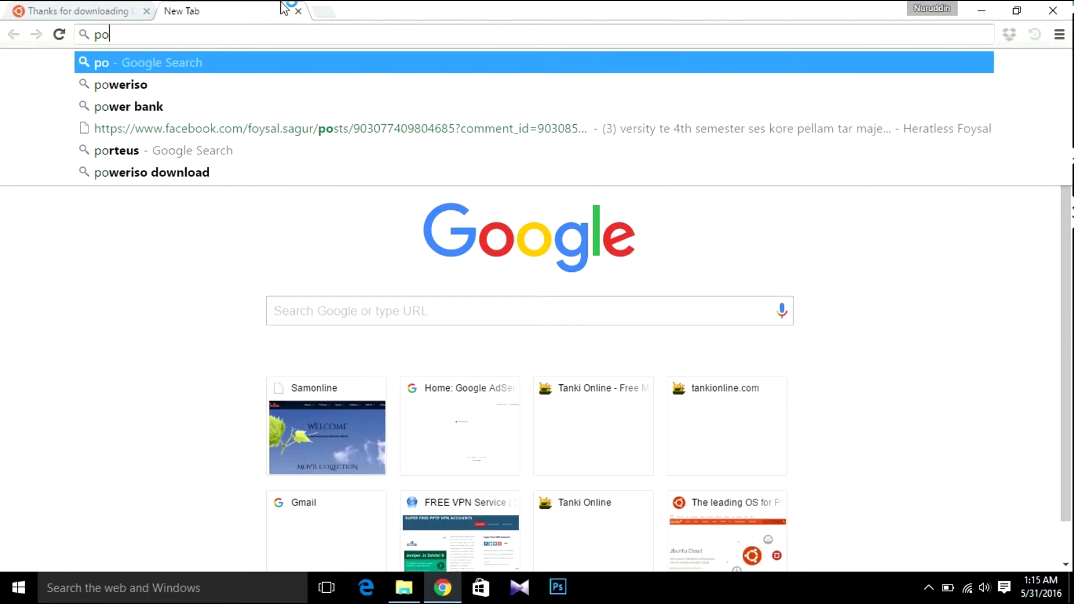
{"action": "type", "text": "we"}
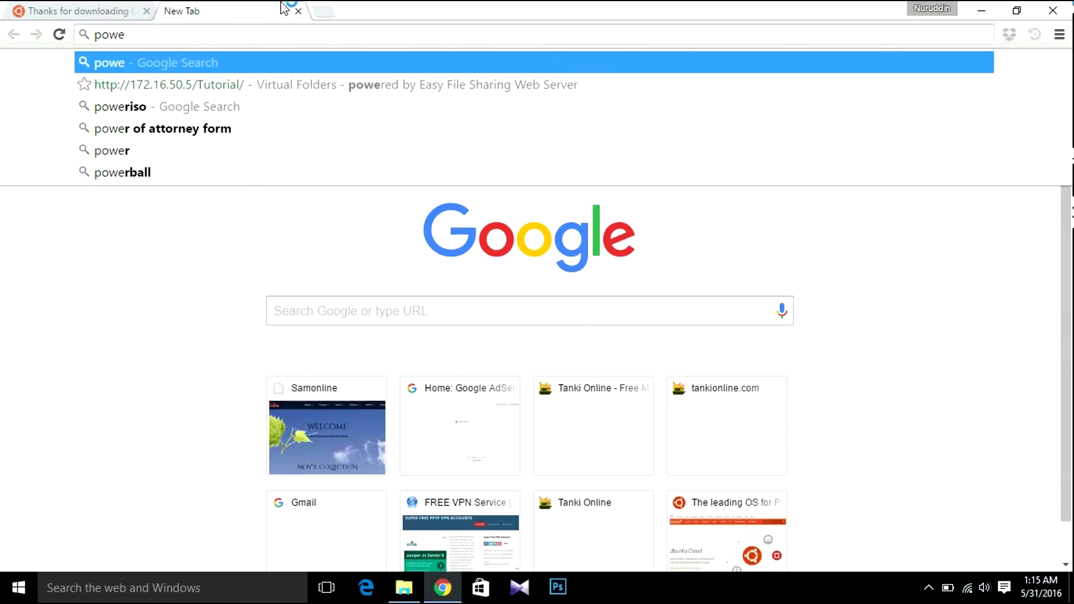
{"action": "type", "text": "r iso "}
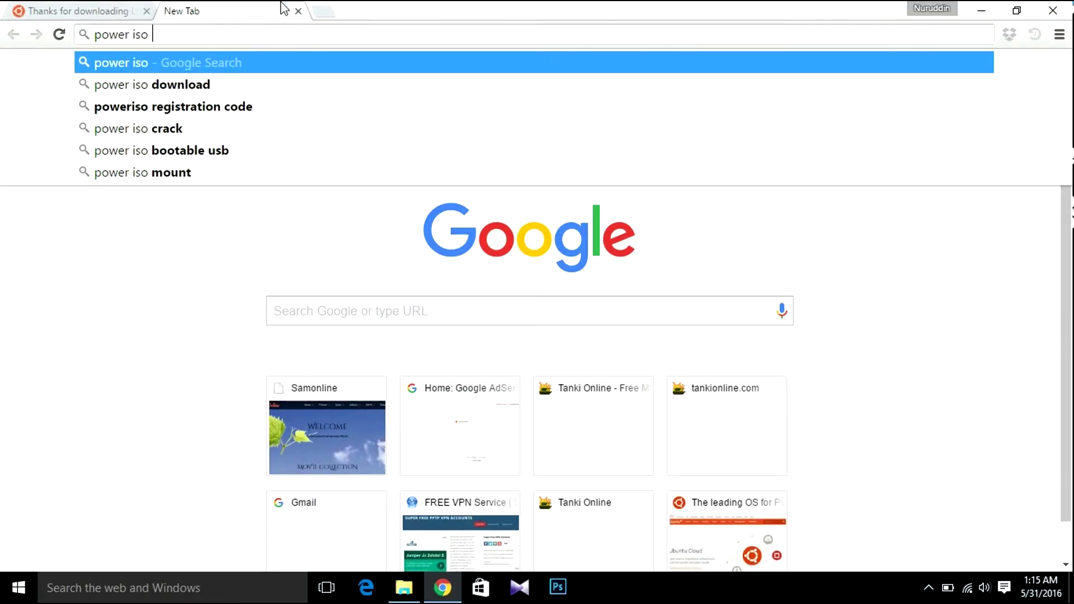
{"action": "type", "text": "download file"}
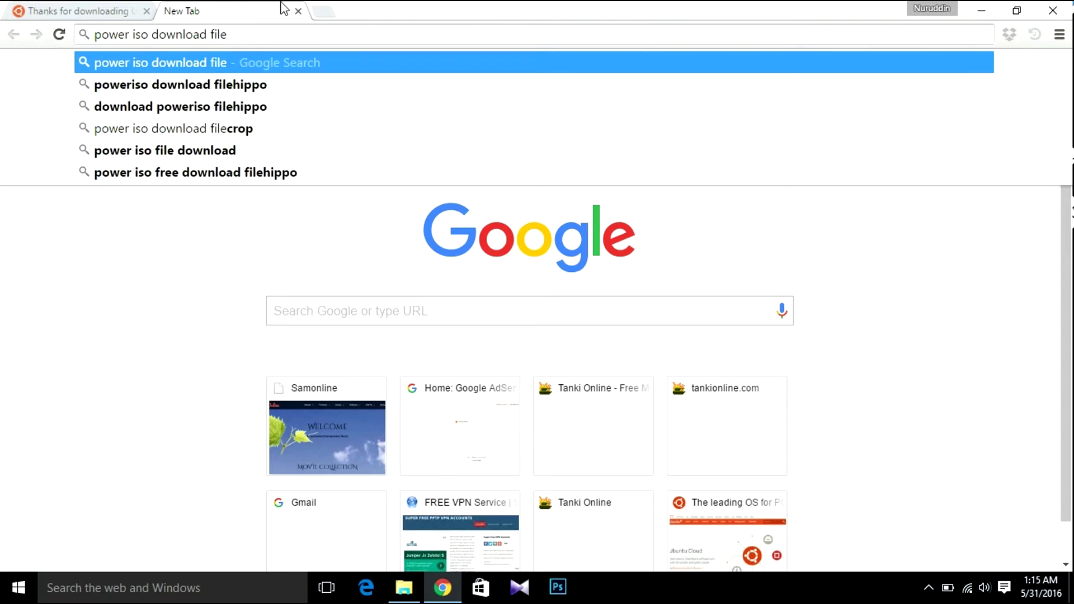
{"action": "key", "text": "Down"}
{"action": "key", "text": "Return"}
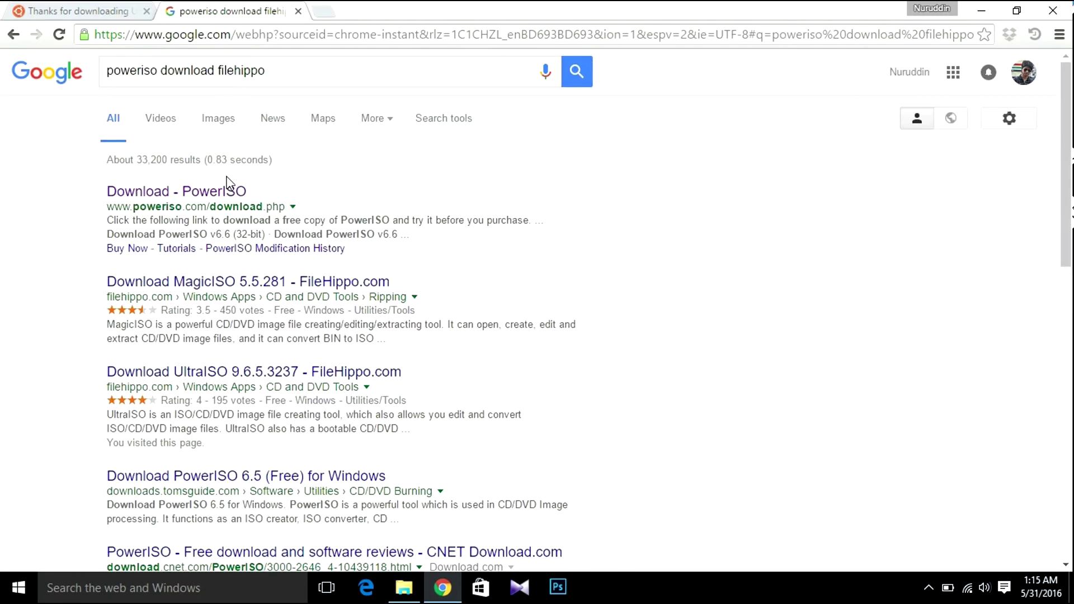
{"action": "left_click", "coordinate": [230, 193]}
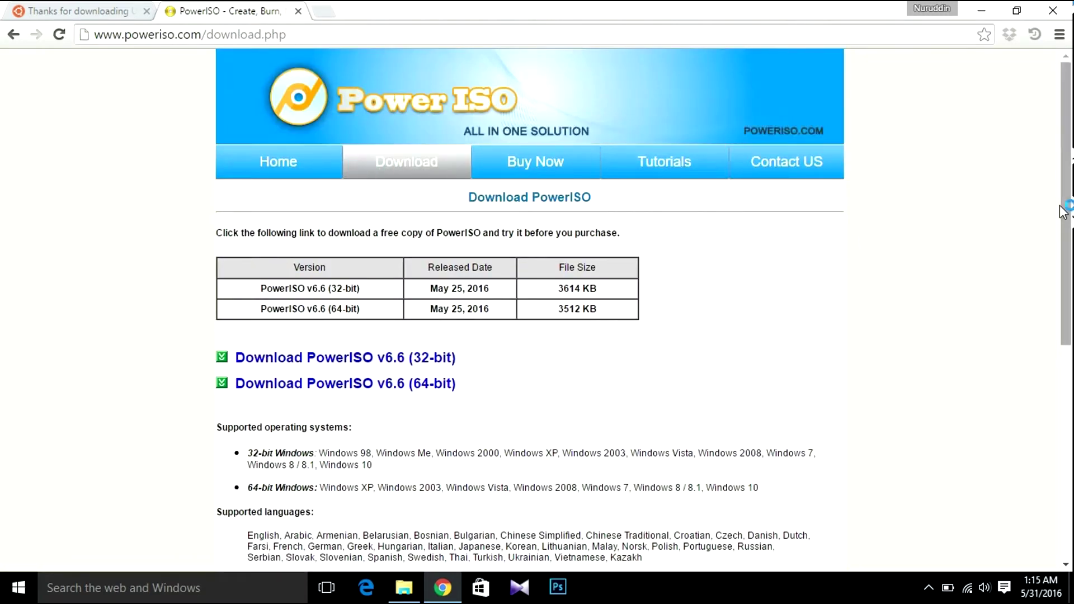
Step: Download PowerISO v6.6 (64-bit) and show the installer in its folder
{"action": "scroll", "coordinate": [564, 316], "scroll_direction": "down", "scroll_amount": 1}
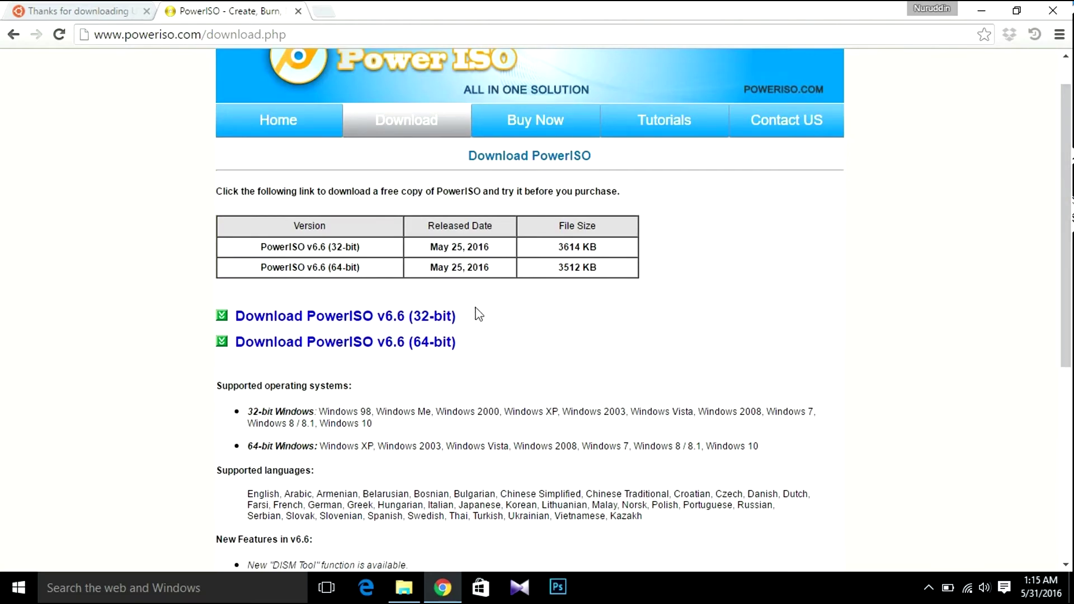
{"action": "left_click", "coordinate": [350, 346]}
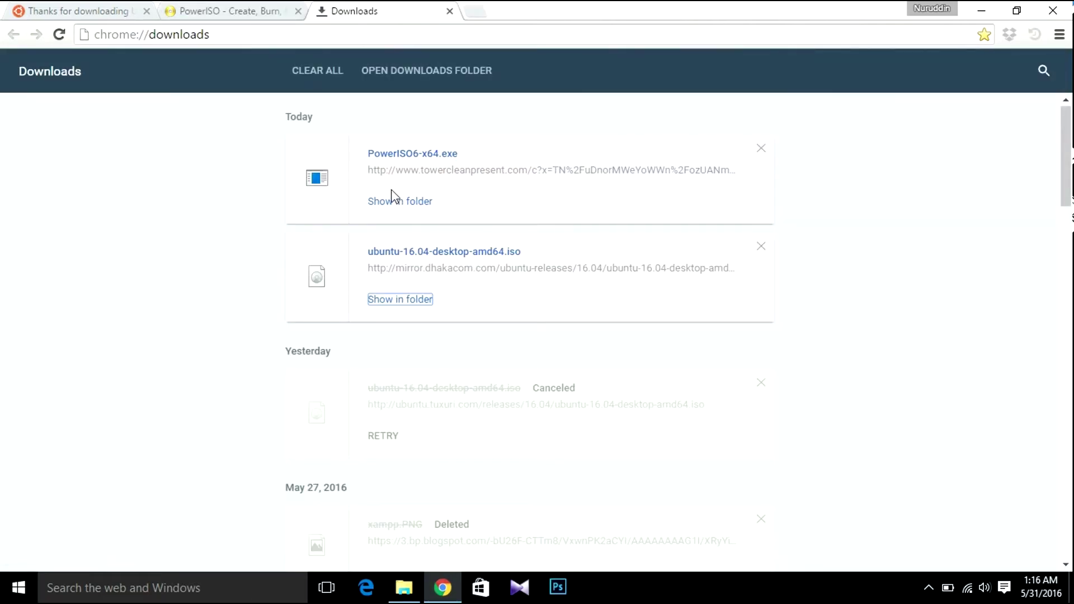
{"action": "left_click", "coordinate": [396, 202]}
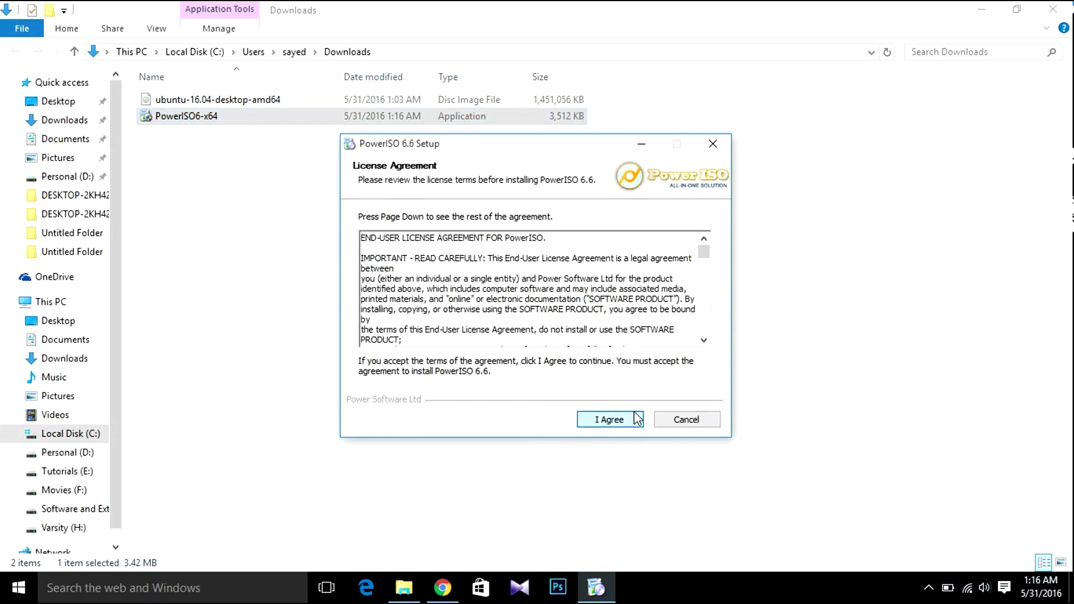
Step: Accept the license, install PowerISO 6.6 to C:\Program Files\PowerISO, and close setup
{"action": "left_click", "coordinate": [630, 418]}
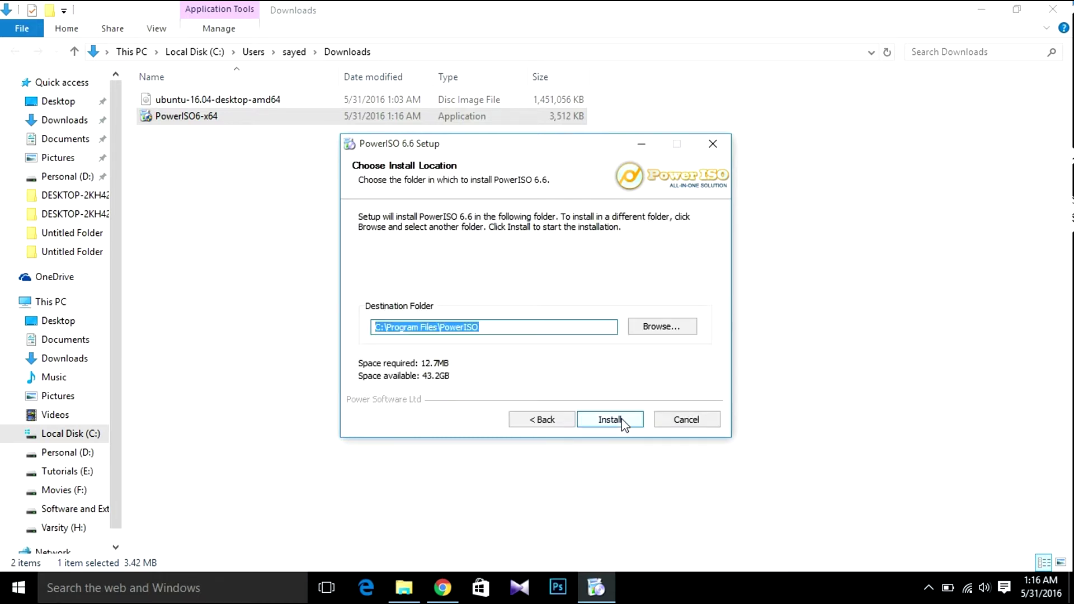
{"action": "left_click", "coordinate": [623, 424]}
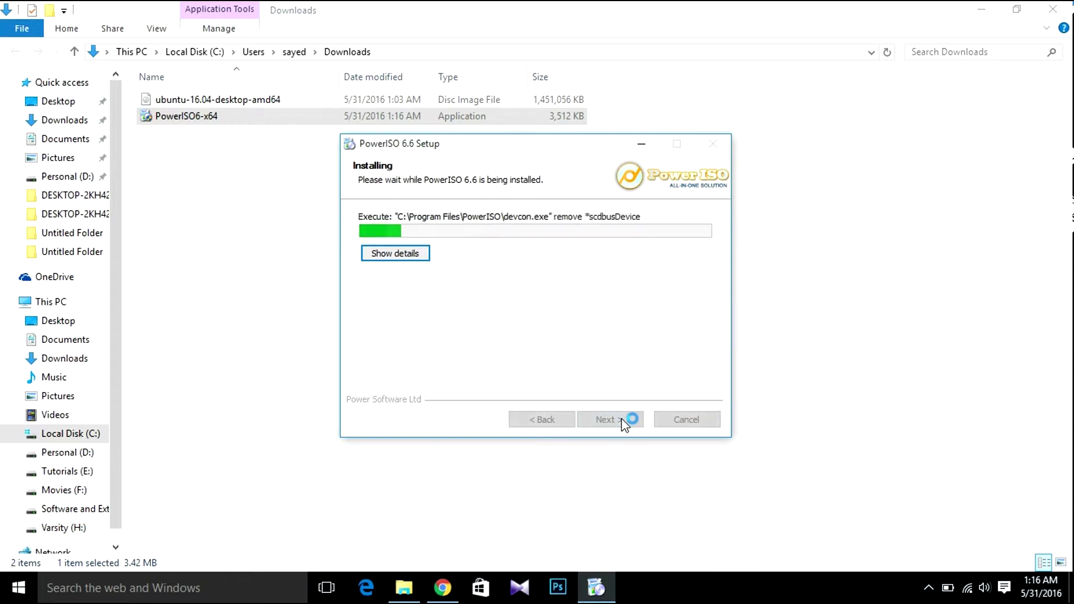
{"action": "left_click", "coordinate": [624, 423]}
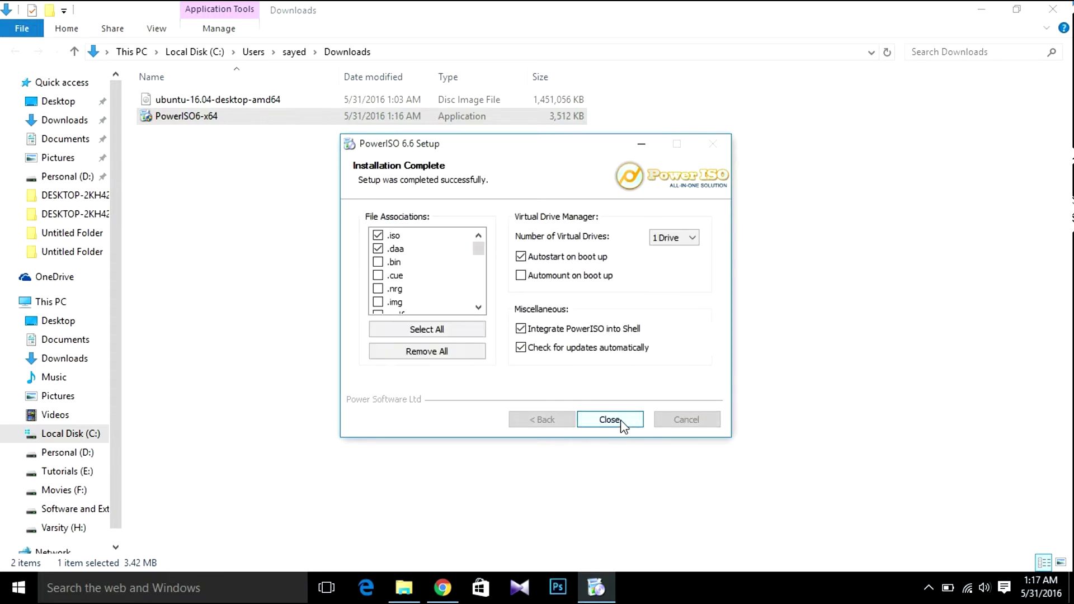
{"action": "left_click", "coordinate": [610, 420]}
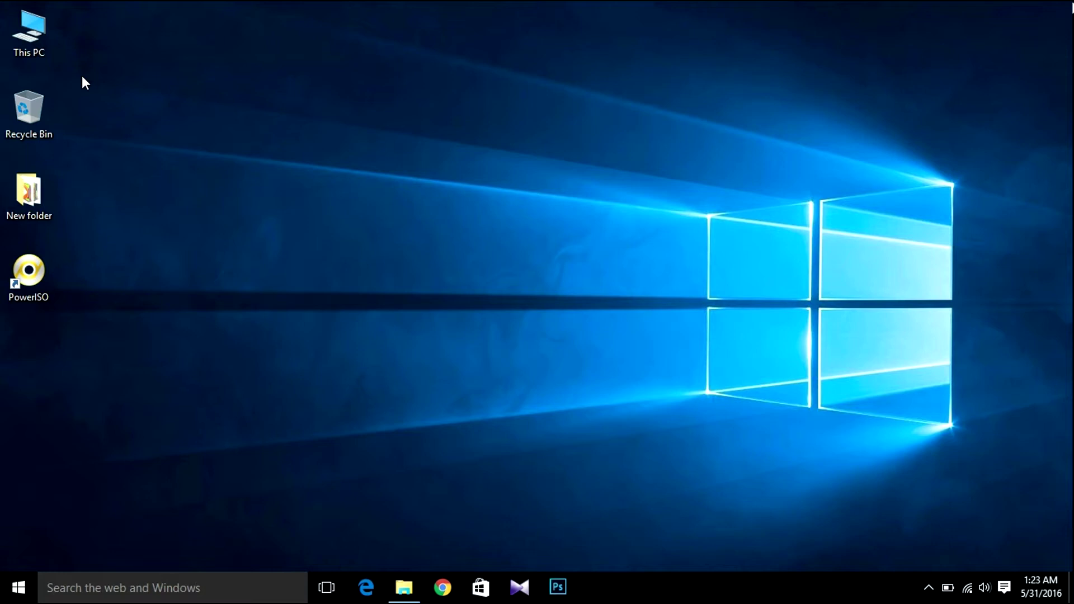
Step: Open Fedora-Workstation-Live-x86_64-24-1.2.iso with PowerISO, continuing unregistered
{"action": "right_click", "coordinate": [324, 74]}
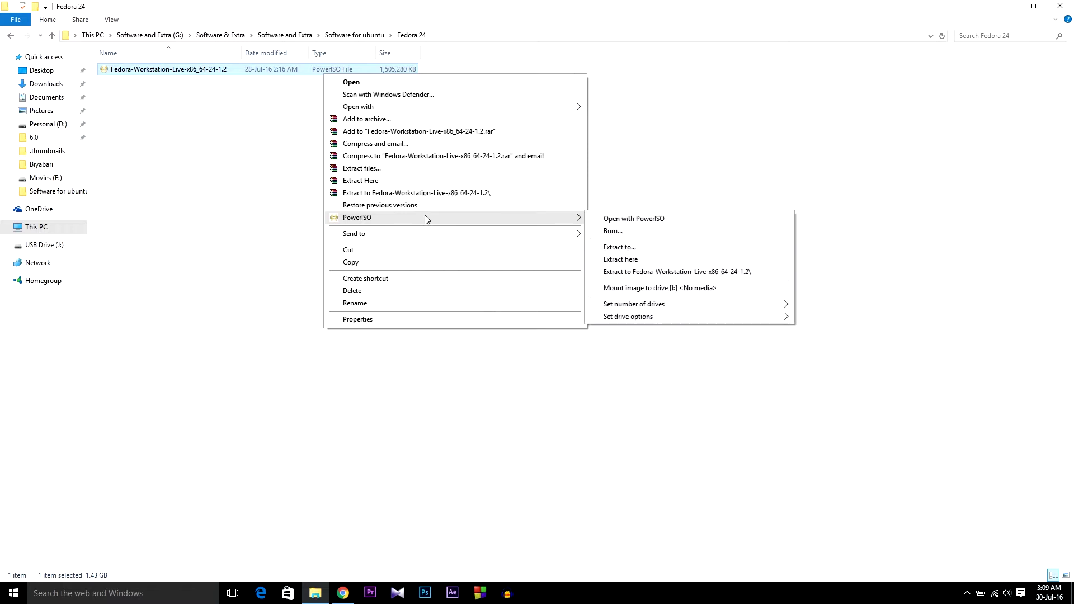
{"action": "mouse_move", "coordinate": [434, 107]}
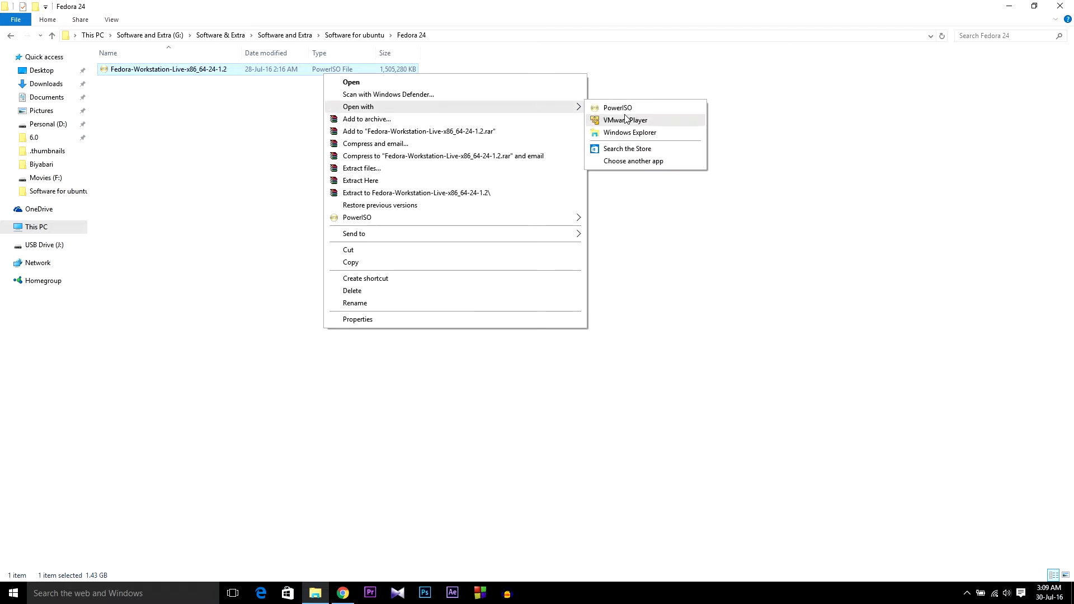
{"action": "left_click", "coordinate": [618, 108]}
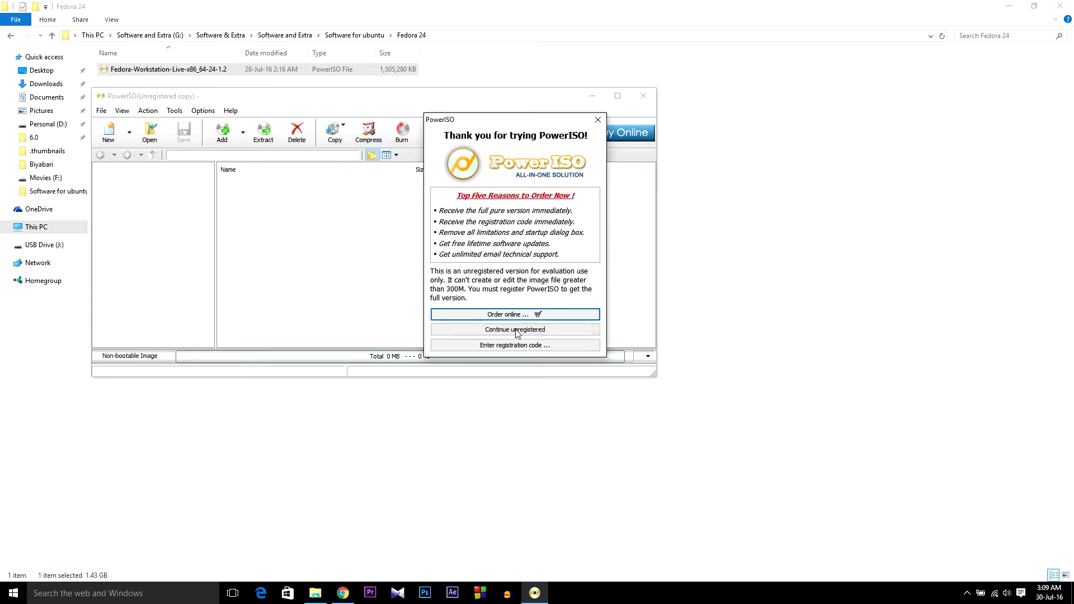
{"action": "left_click", "coordinate": [515, 330]}
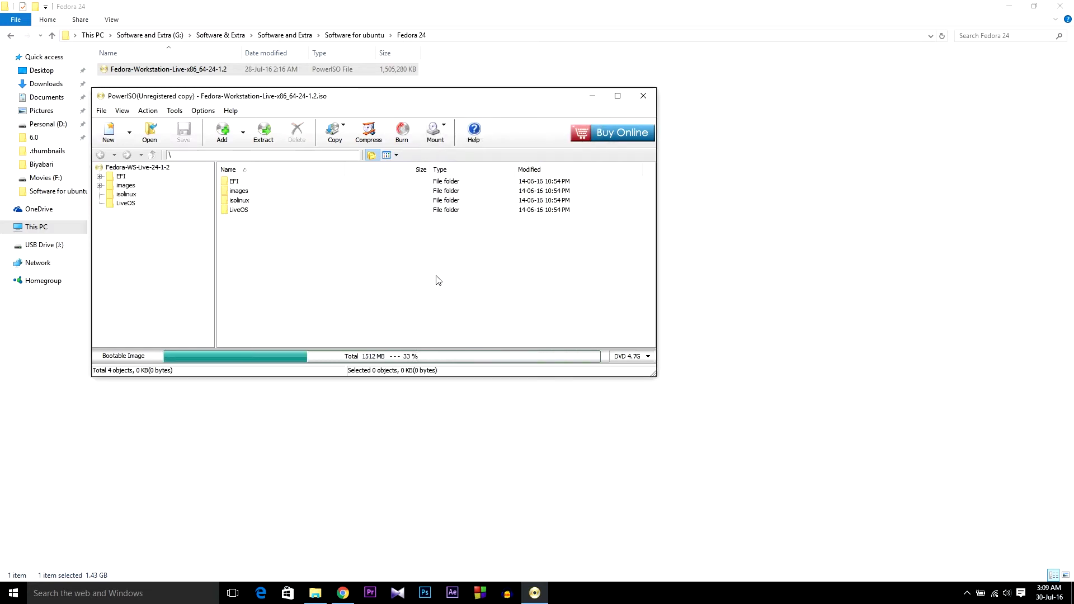
Step: Format USB Drive (J:) with FAT32 (Default) and acknowledge that formatting finished
{"action": "left_click", "coordinate": [39, 245]}
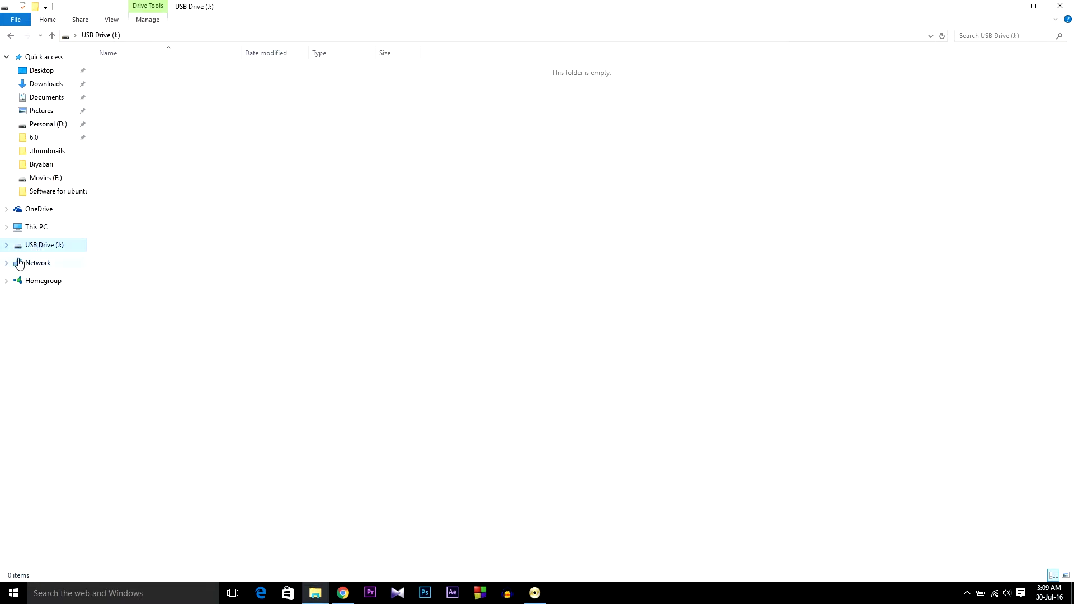
{"action": "right_click", "coordinate": [47, 248]}
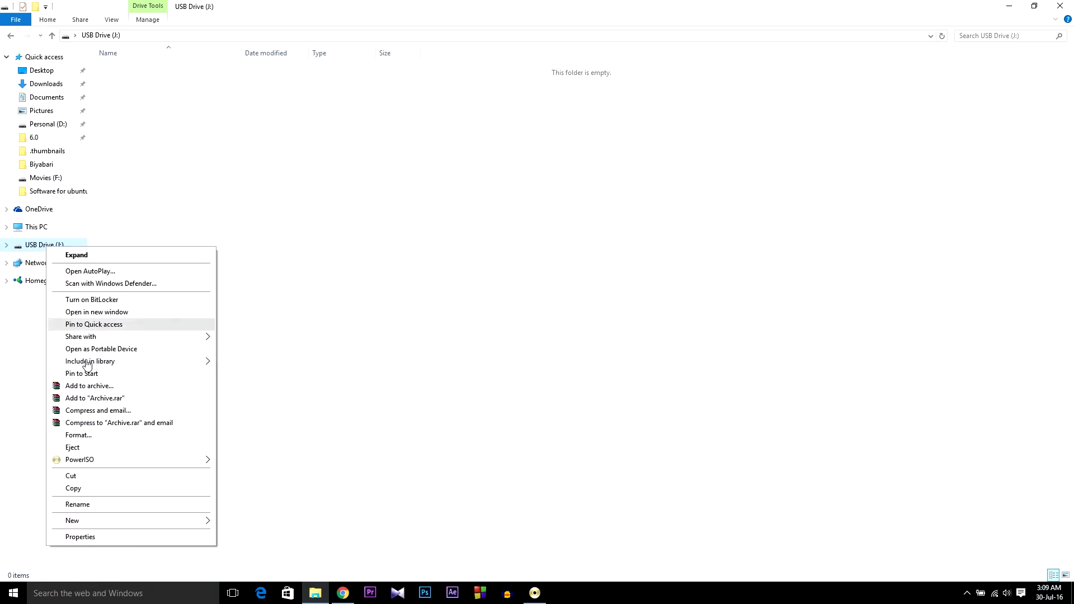
{"action": "left_click", "coordinate": [94, 435]}
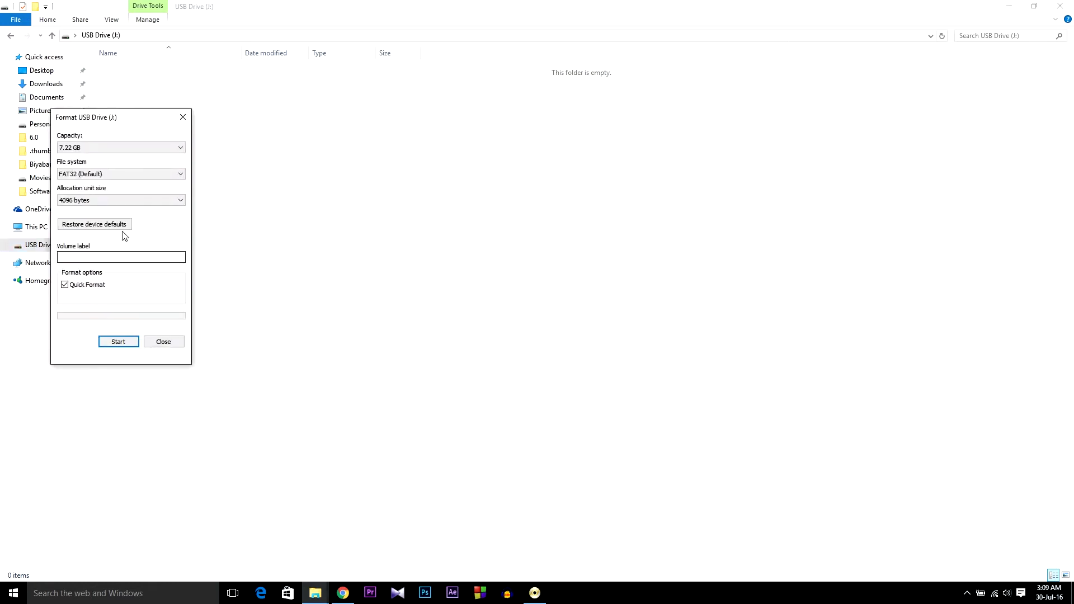
{"action": "left_click", "coordinate": [137, 177]}
{"action": "left_click", "coordinate": [135, 175]}
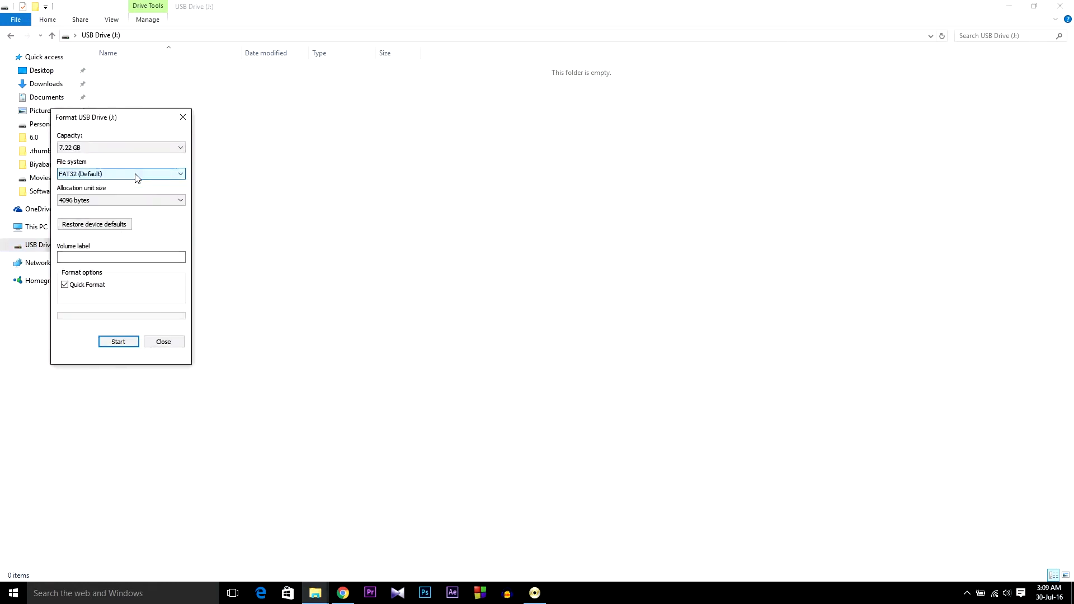
{"action": "left_click", "coordinate": [119, 342]}
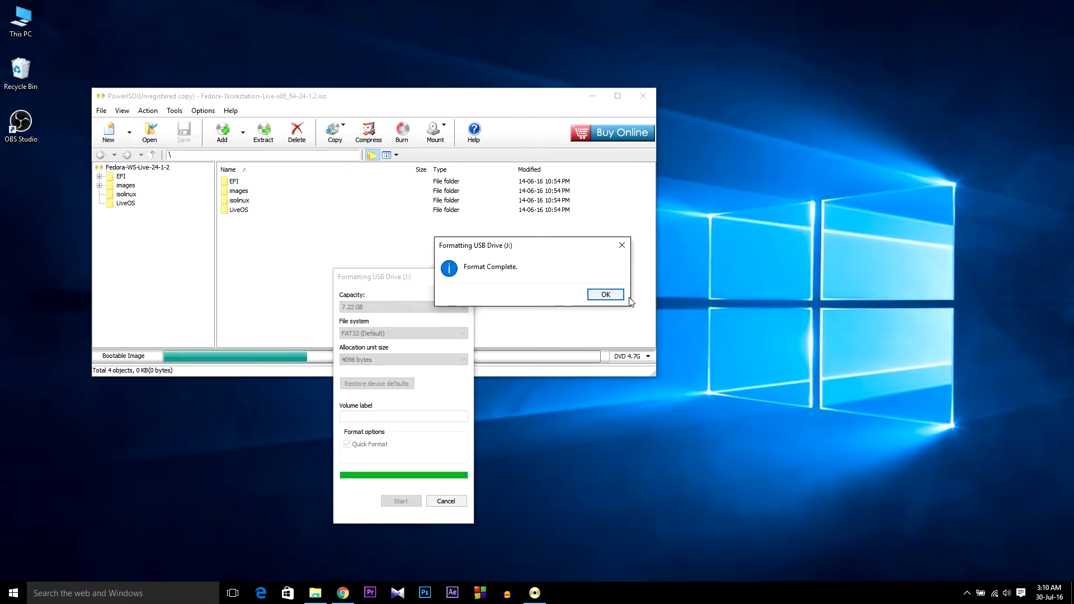
{"action": "left_click", "coordinate": [605, 294]}
Step: Close the format window and launch PowerISO's Create bootable USB drive tool as administrator
{"action": "left_click", "coordinate": [464, 276]}
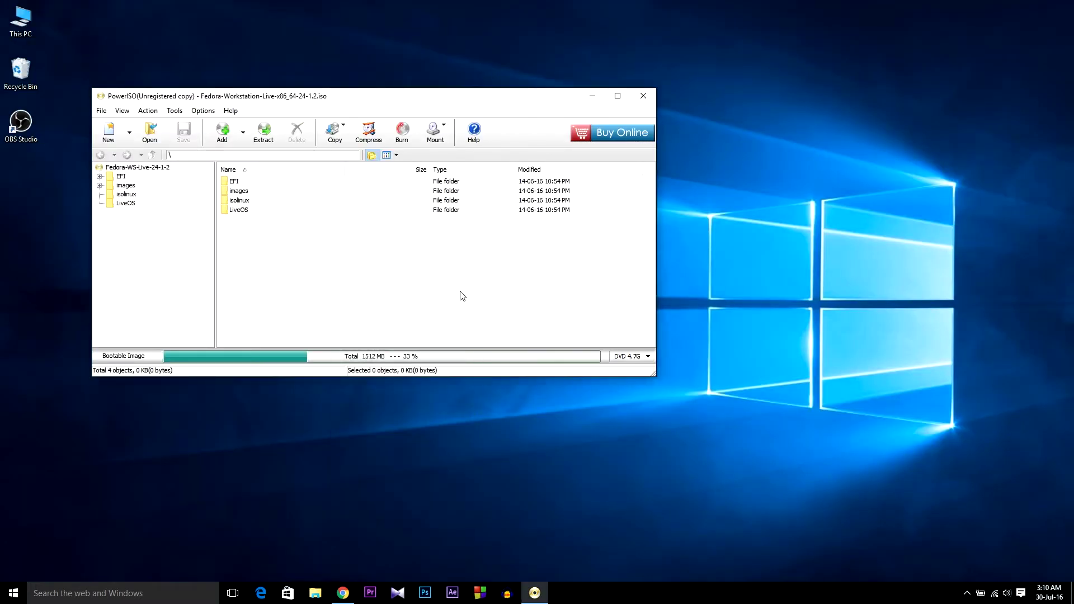
{"action": "left_click", "coordinate": [175, 111]}
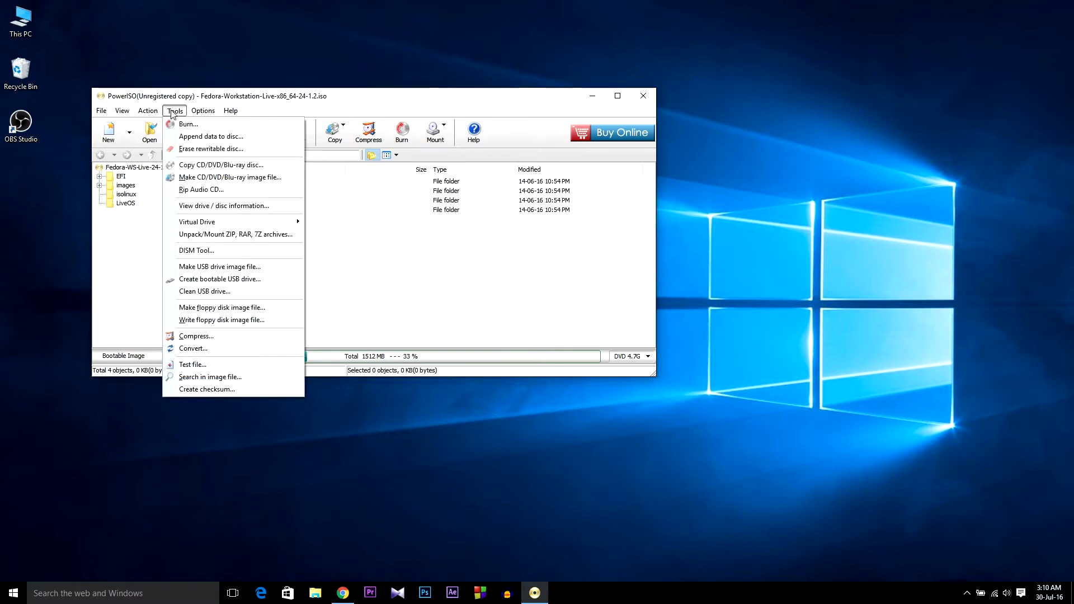
{"action": "left_click", "coordinate": [226, 280]}
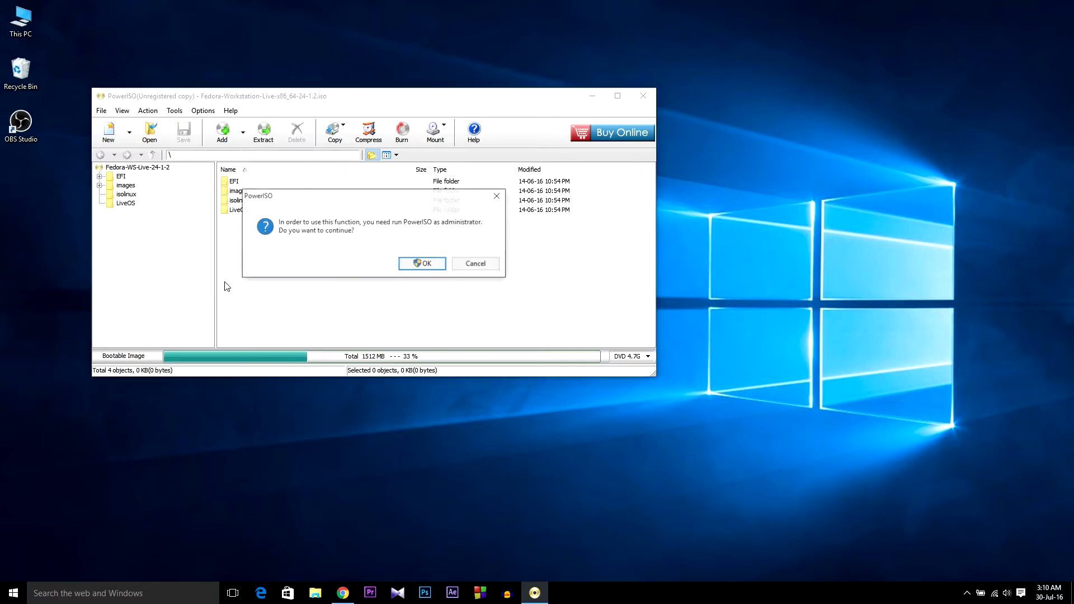
{"action": "left_click_drag", "start_coordinate": [342, 195], "coordinate": [386, 212]}
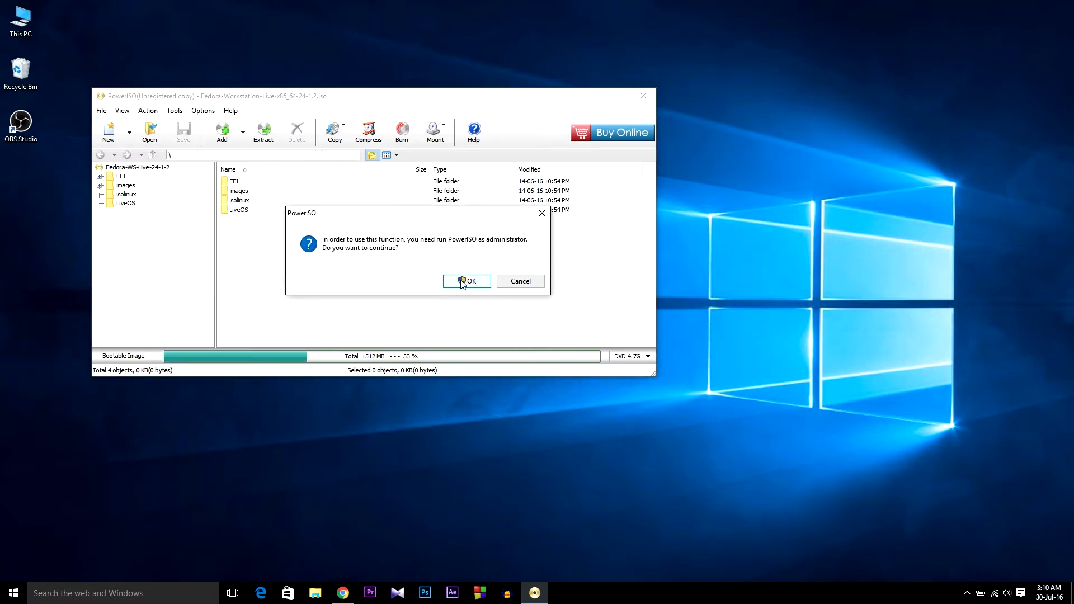
{"action": "left_click", "coordinate": [463, 282]}
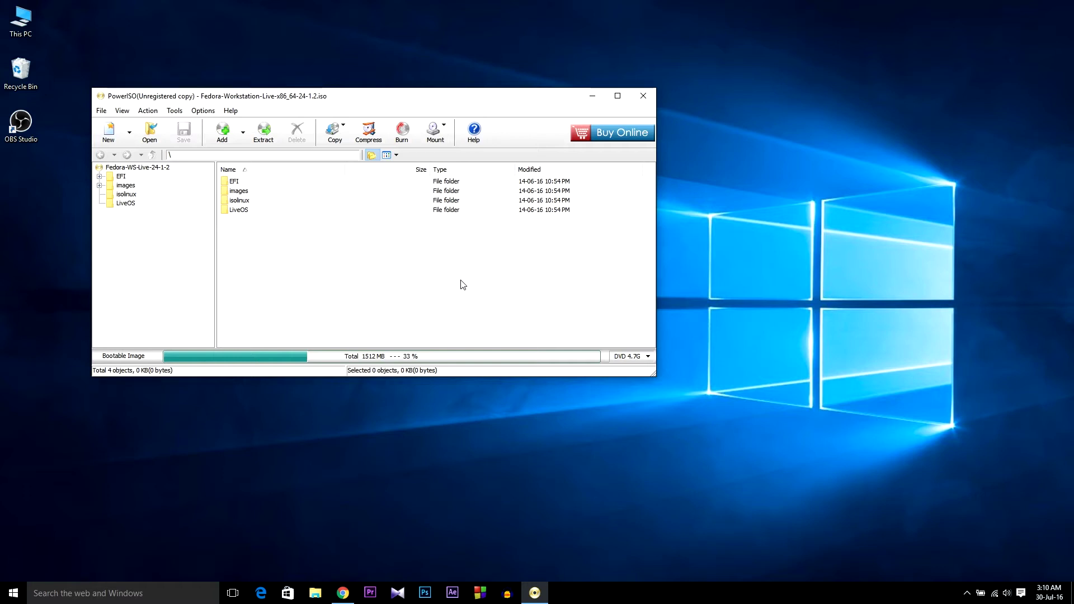
Step: Continue unregistered and start writing the Fedora image to the USB drive, confirming the overwrite
{"action": "left_click_drag", "start_coordinate": [369, 120], "coordinate": [587, 189]}
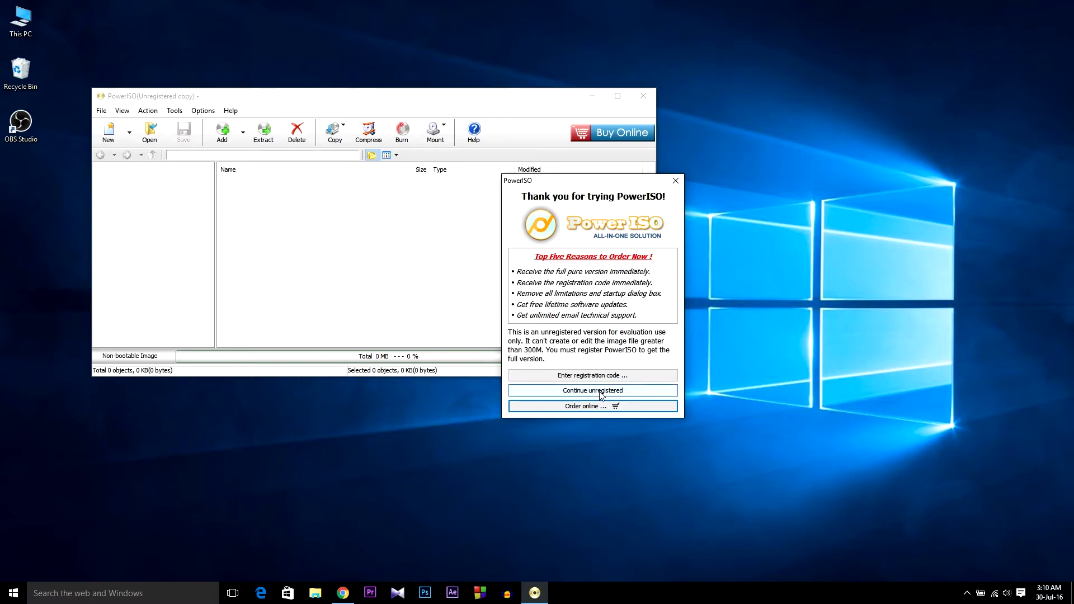
{"action": "left_click", "coordinate": [598, 393]}
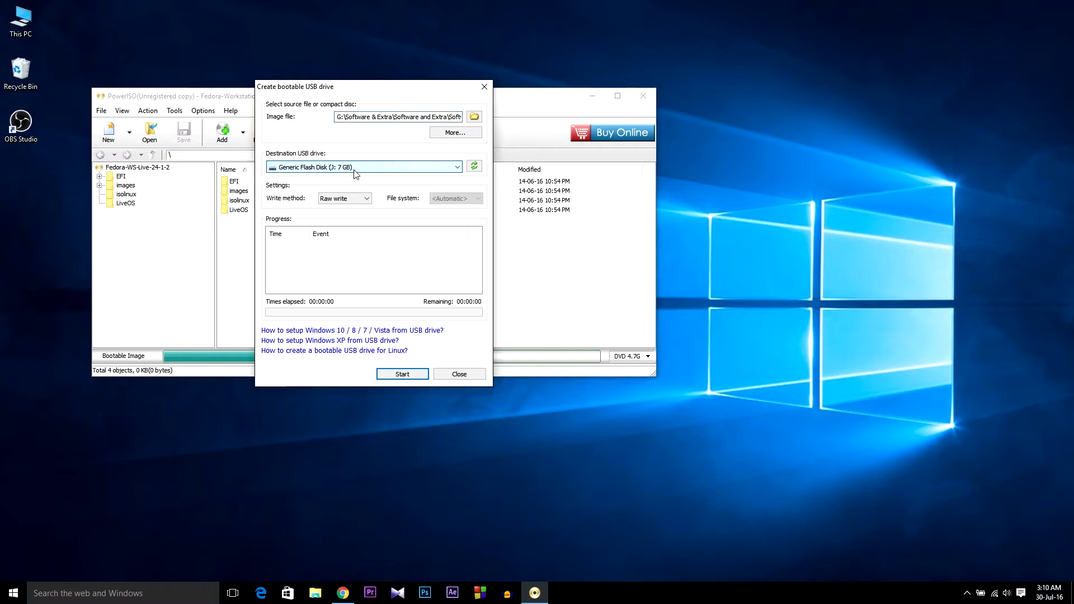
{"action": "left_click", "coordinate": [403, 376]}
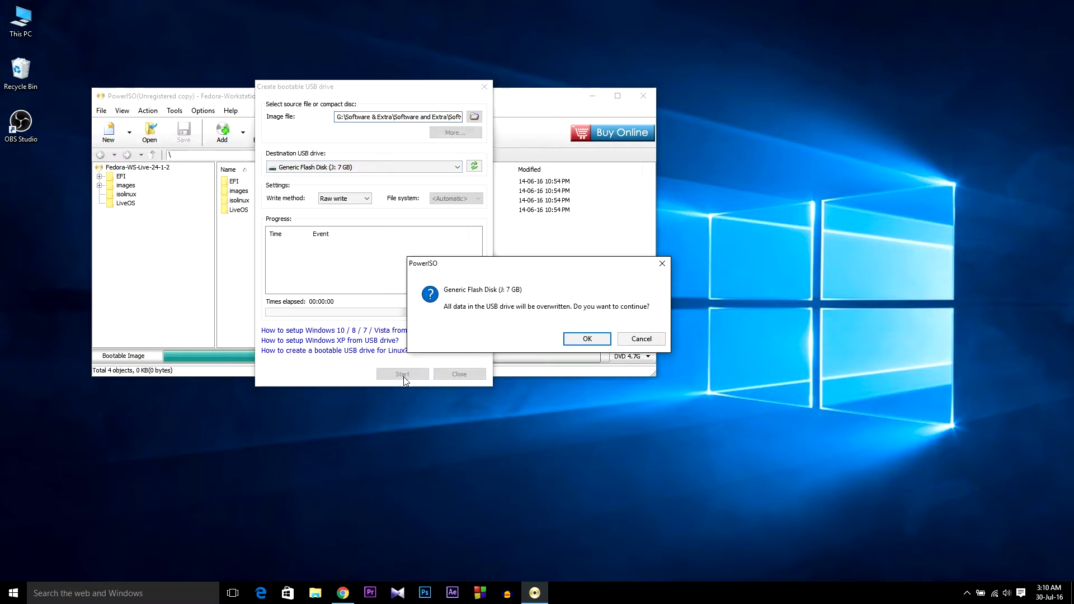
{"action": "left_click", "coordinate": [588, 339]}
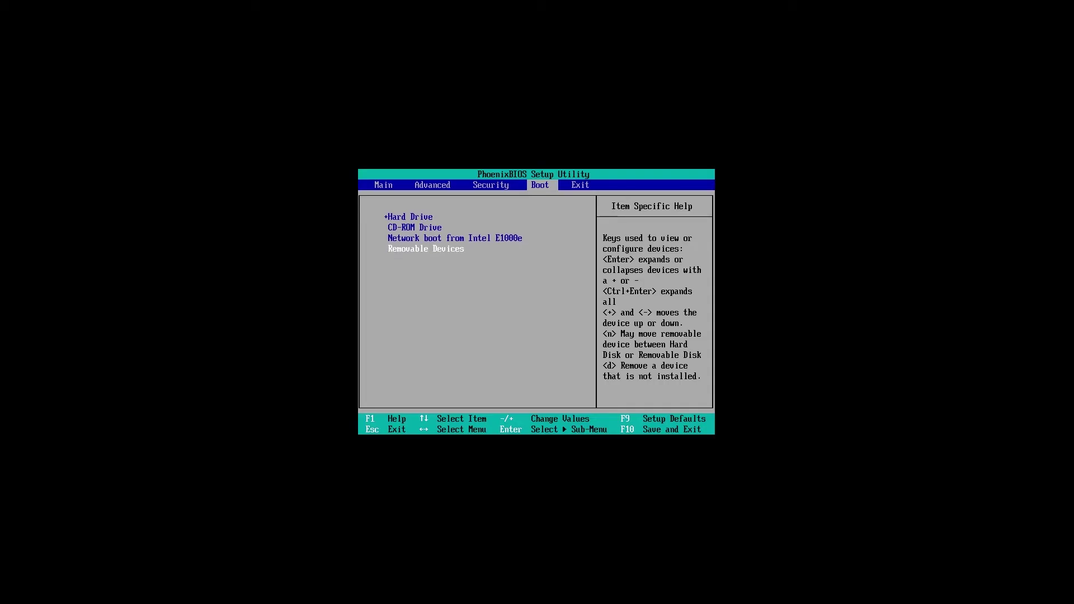
Step: Reorder the PhoenixBIOS boot list so Removable Devices comes first
{"action": "key", "text": "Up"}
{"action": "key", "text": "Up"}
{"action": "key", "text": "Up"}
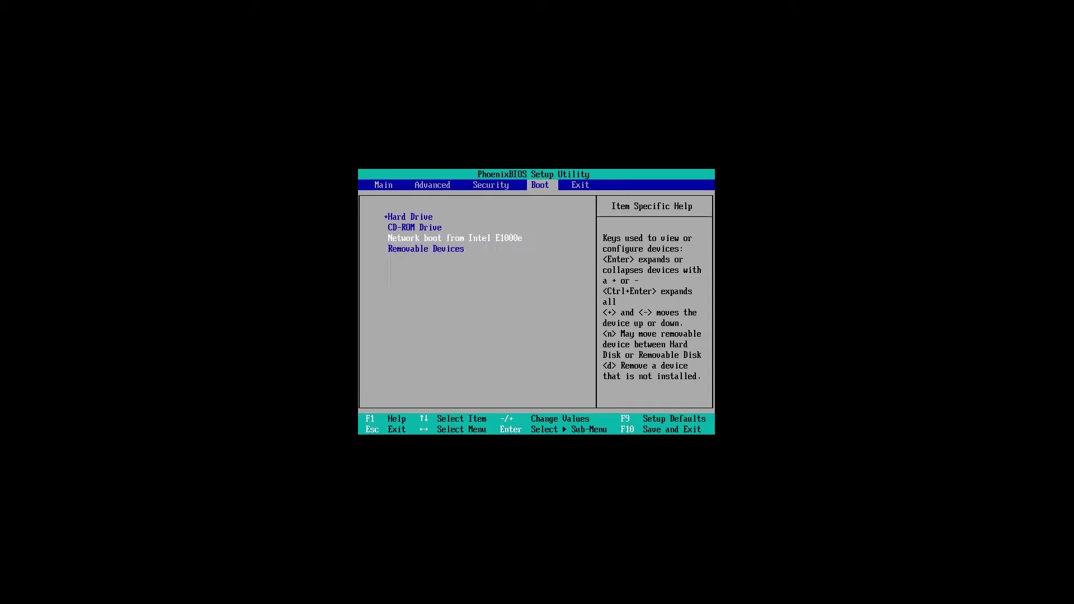
{"action": "key", "text": "minus"}
{"action": "key", "text": "minus"}
{"action": "key", "text": "minus"}
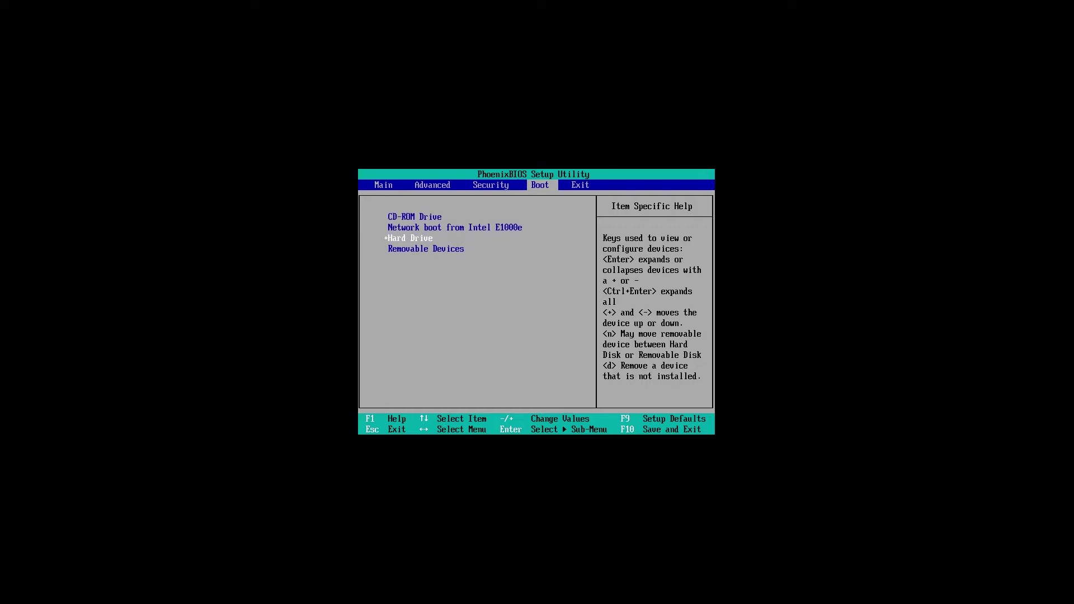
{"action": "key", "text": "Up"}
{"action": "key", "text": "Up"}
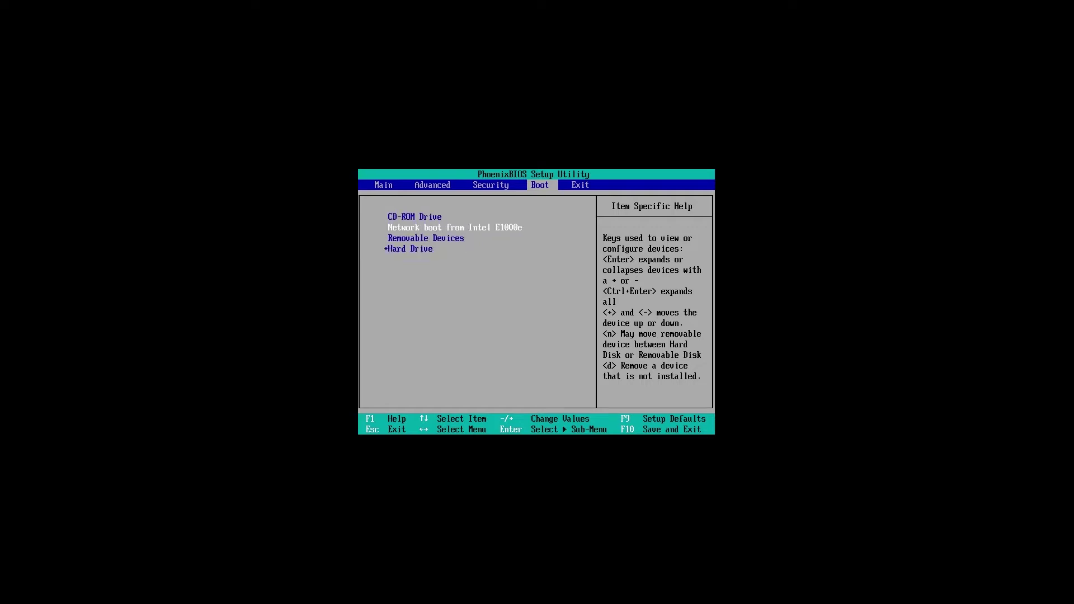
{"action": "key", "text": "Up"}
{"action": "key", "text": "minus"}
{"action": "key", "text": "minus"}
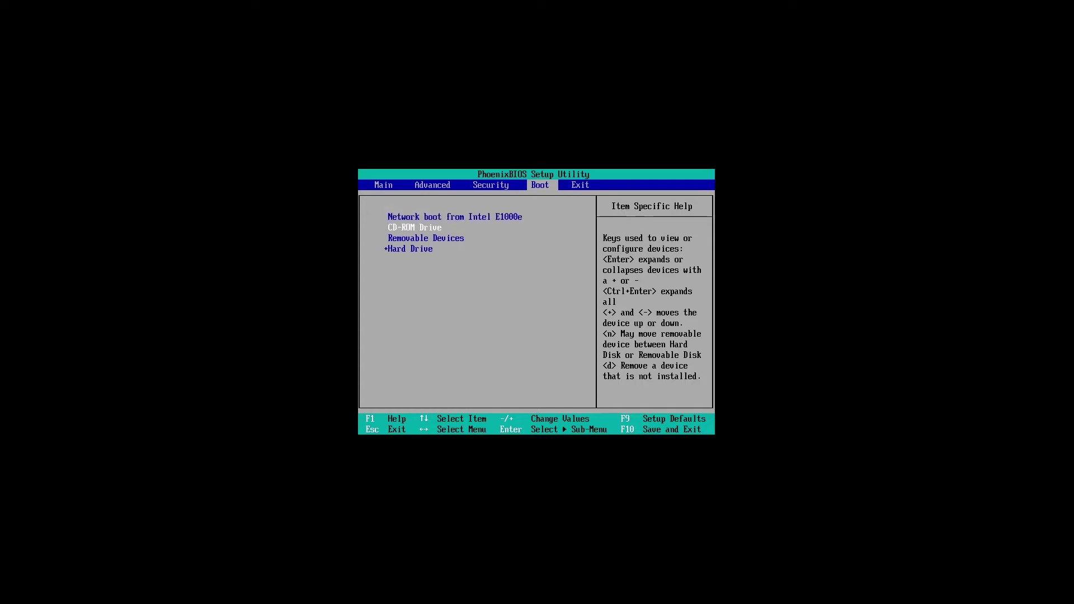
{"action": "key", "text": "Up"}
{"action": "key", "text": "Up"}
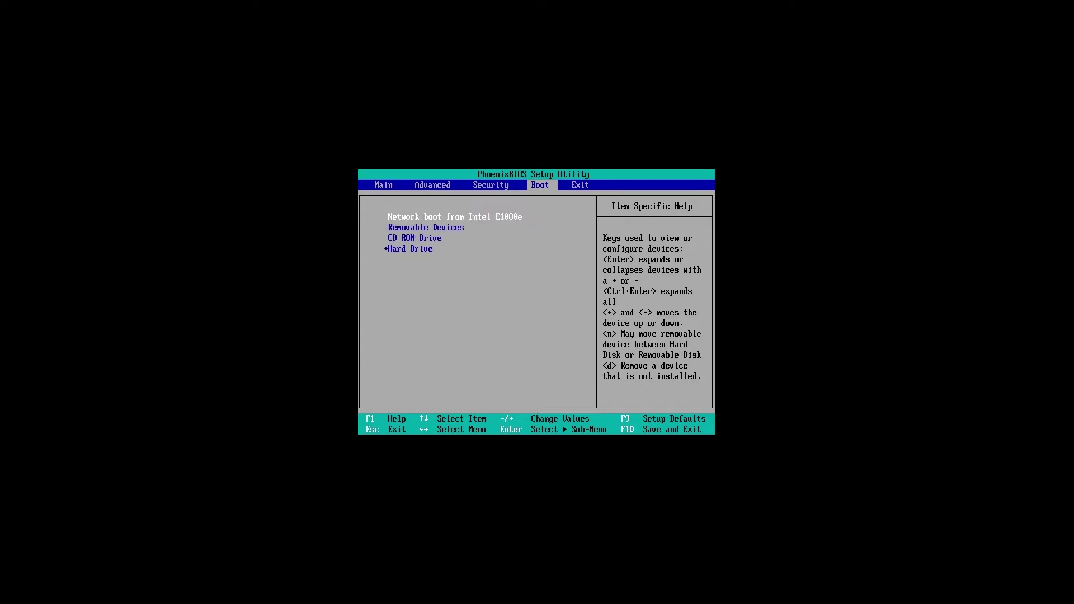
{"action": "key", "text": "minus"}
{"action": "key", "text": "minus"}
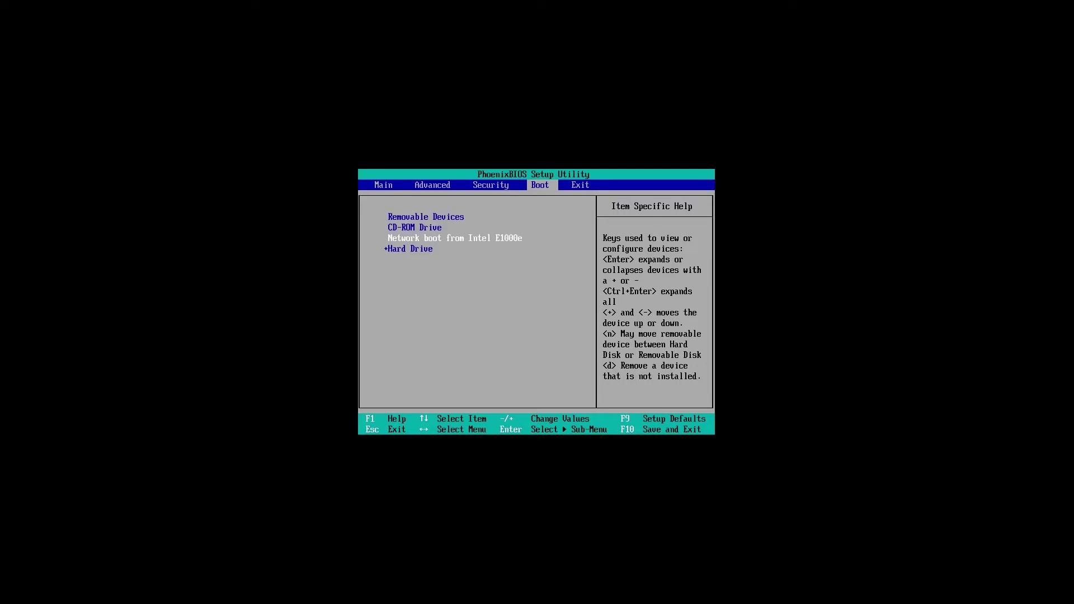
{"action": "key", "text": "Up"}
{"action": "key", "text": "Up"}
{"action": "key", "text": "Down"}
{"action": "key", "text": "Up"}
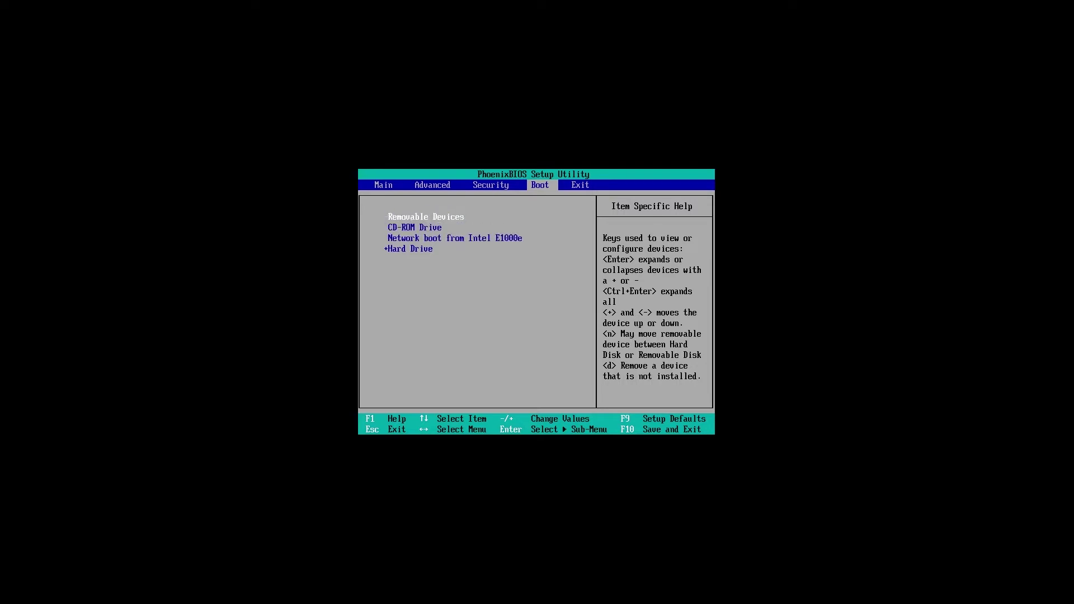
{"action": "key", "text": "Down"}
{"action": "key", "text": "Down"}
{"action": "key", "text": "Down"}
{"action": "key", "text": "Up"}
{"action": "key", "text": "Up"}
{"action": "key", "text": "Up"}
{"action": "key", "text": "Down"}
{"action": "key", "text": "Down"}
{"action": "key", "text": "Down"}
{"action": "key", "text": "plus"}
Step: Save the boot order with F10 and boot Start Fedora-Workstation-Live 24
{"action": "key", "text": "F10"}
{"action": "key", "text": "Right"}
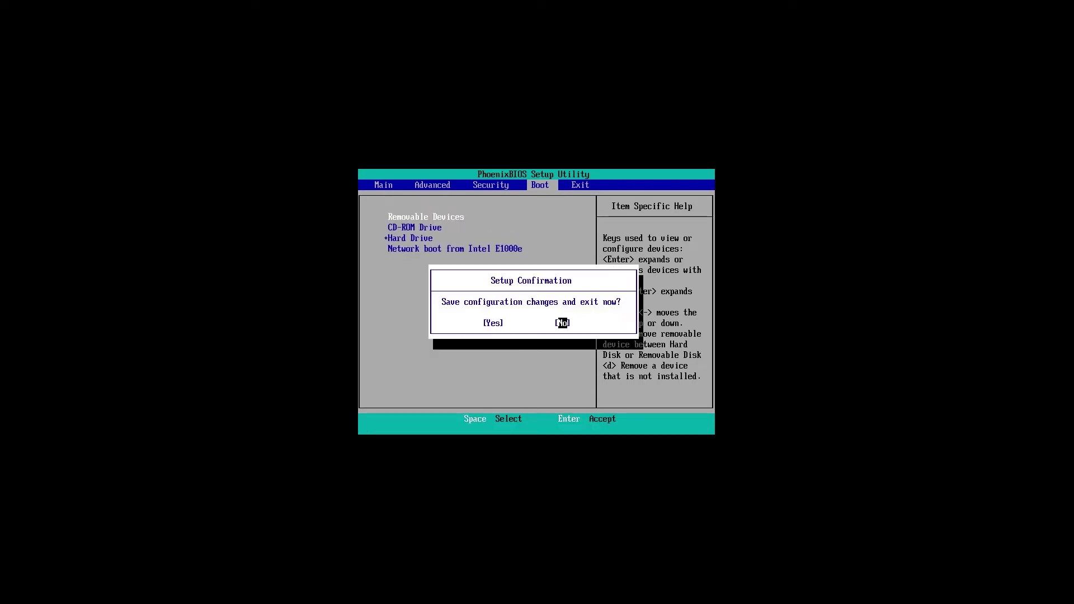
{"action": "key", "text": "Left"}
{"action": "key", "text": "Return"}
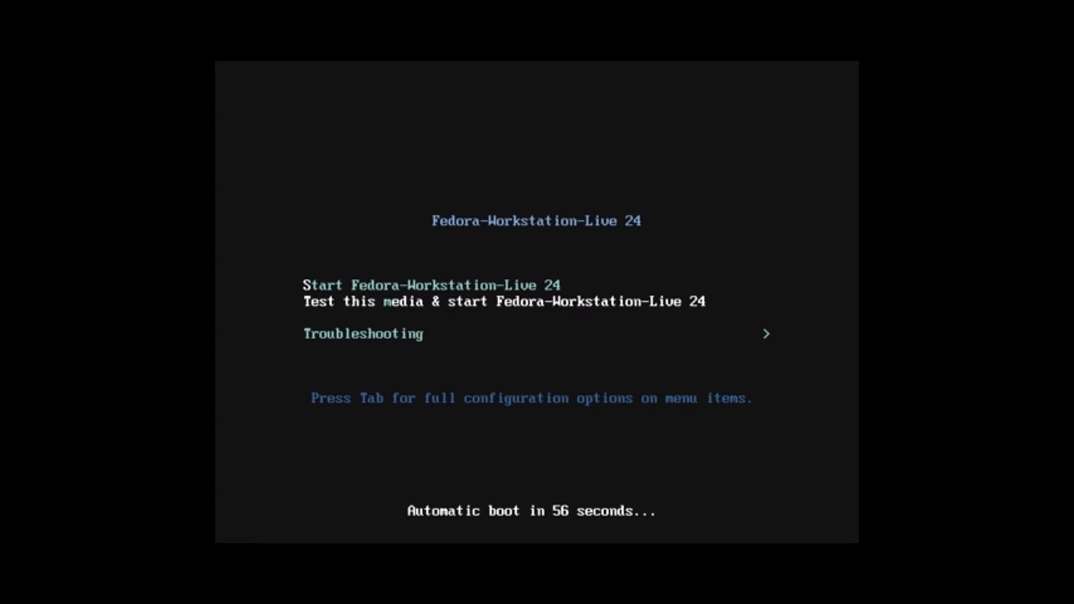
{"action": "key", "text": "Up"}
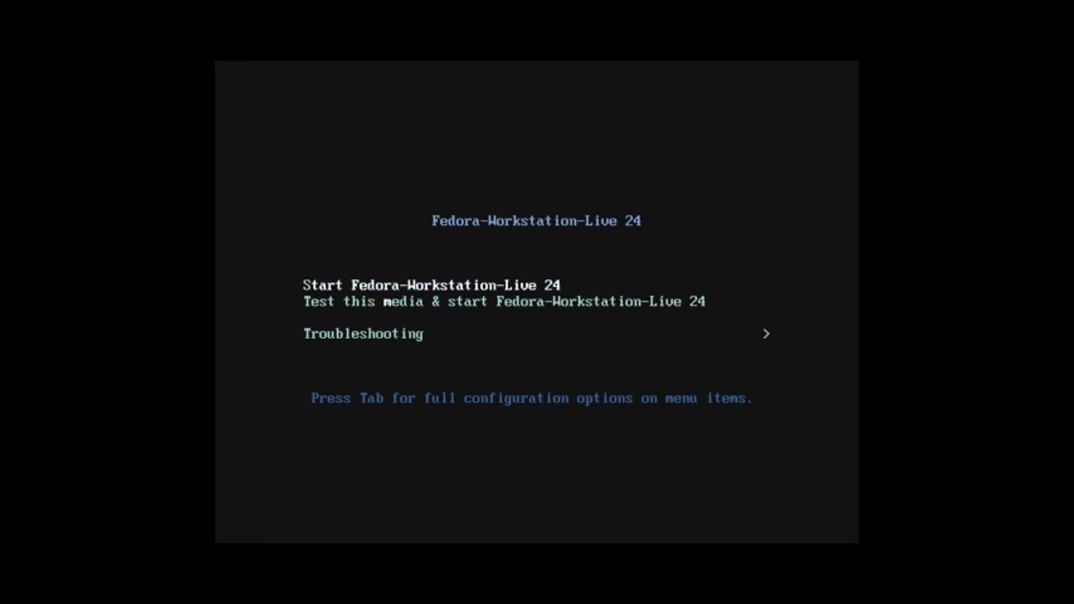
{"action": "key", "text": "Return"}
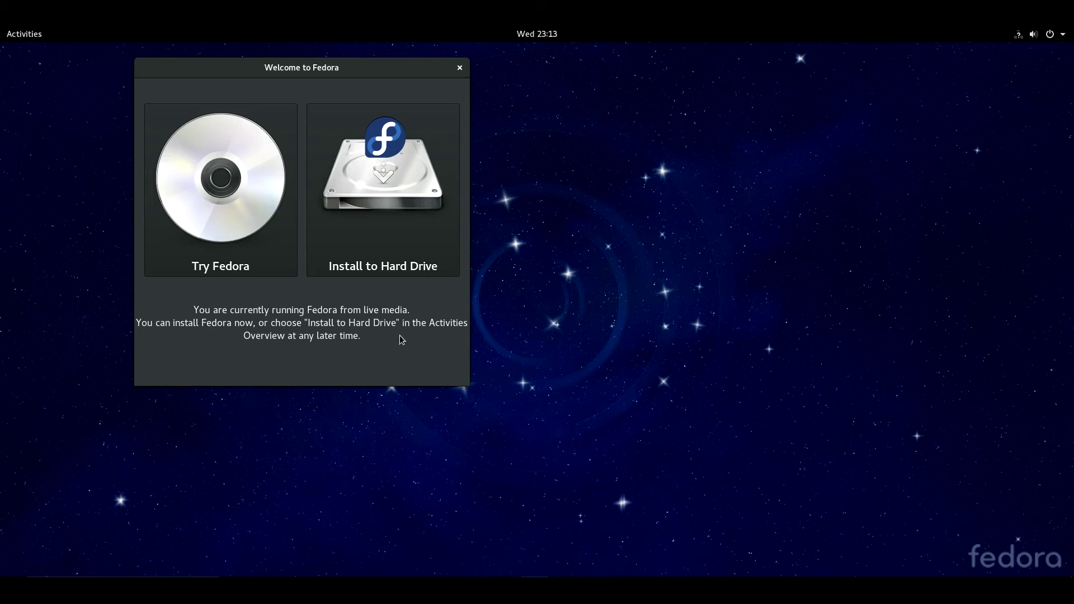
Step: Start Install to Hard Drive, accept Time & Date and Network & Host Name, then go to Installation Destination
{"action": "left_click", "coordinate": [397, 213]}
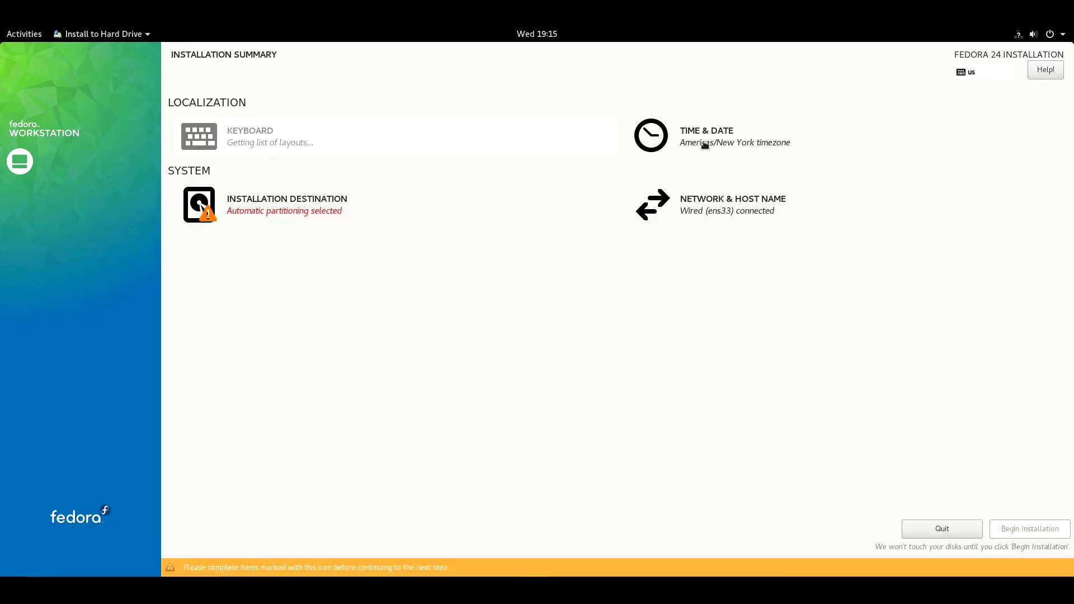
{"action": "left_click", "coordinate": [703, 145]}
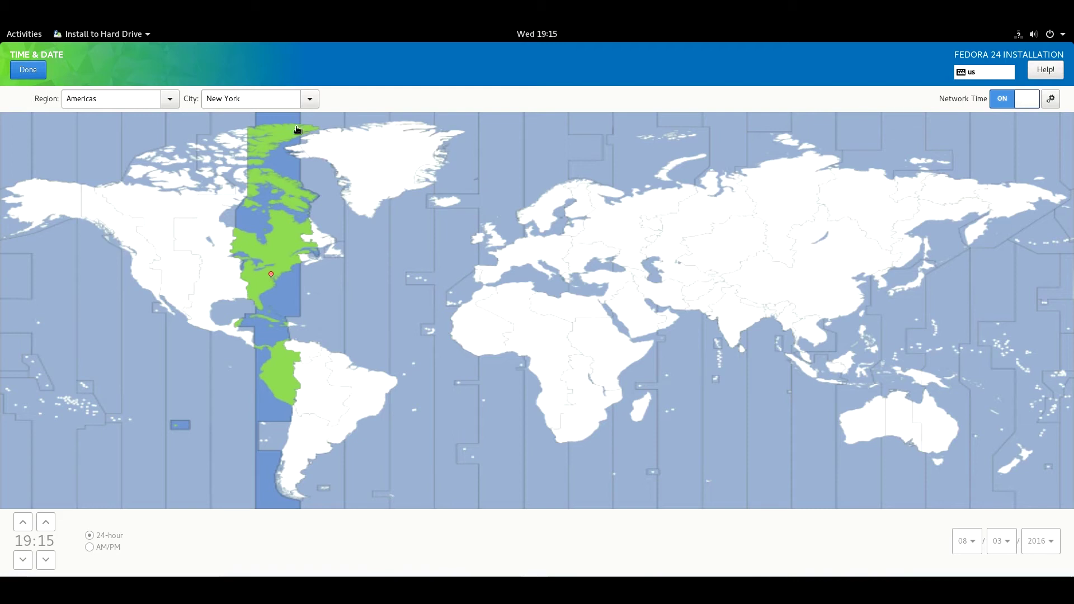
{"action": "left_click", "coordinate": [28, 70]}
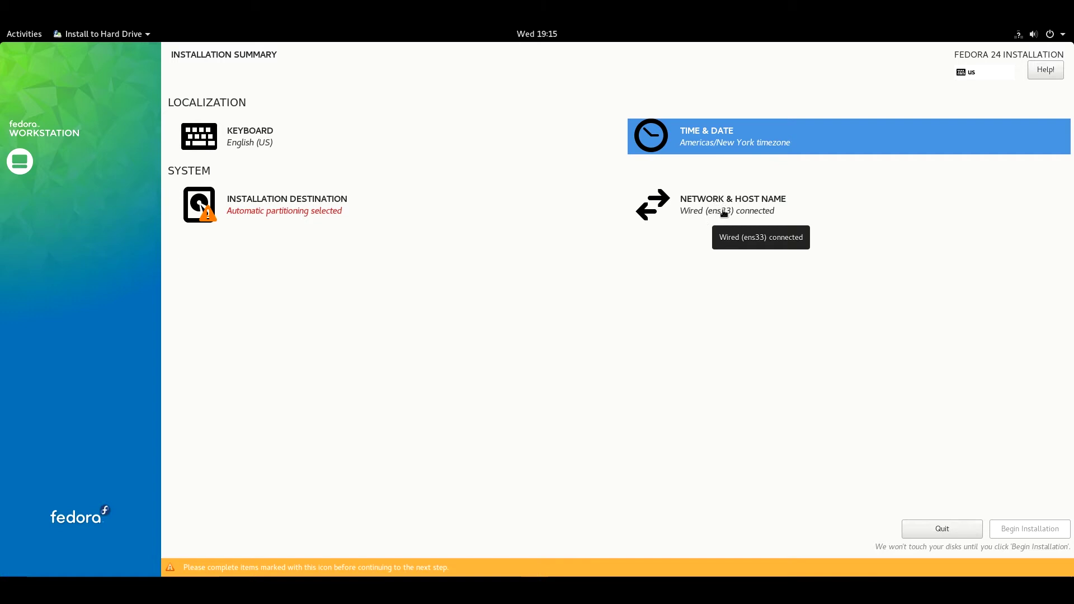
{"action": "left_click", "coordinate": [716, 211]}
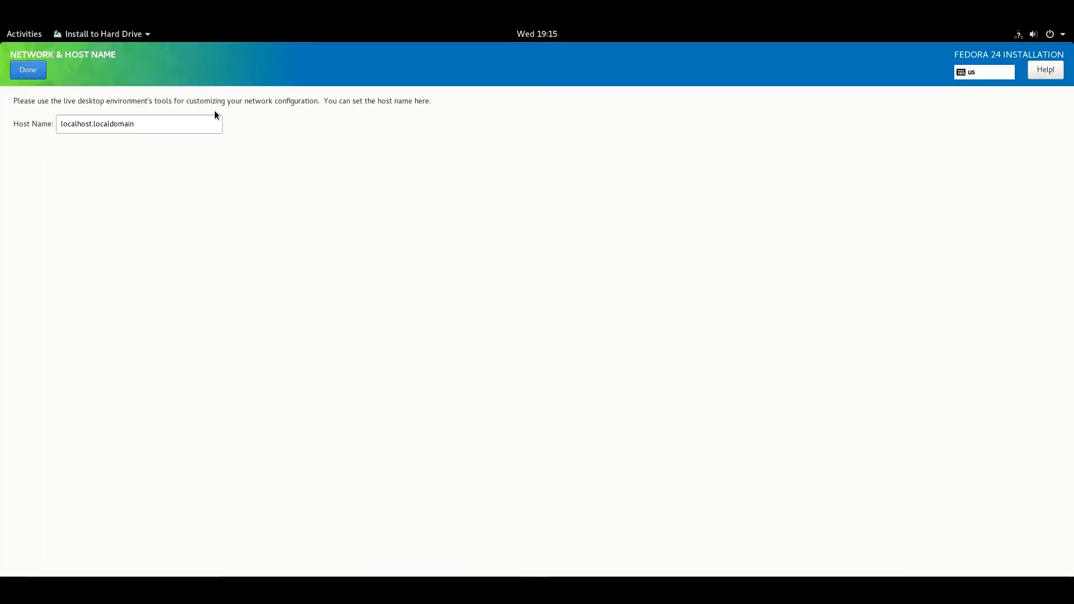
{"action": "key", "text": "alt+d"}
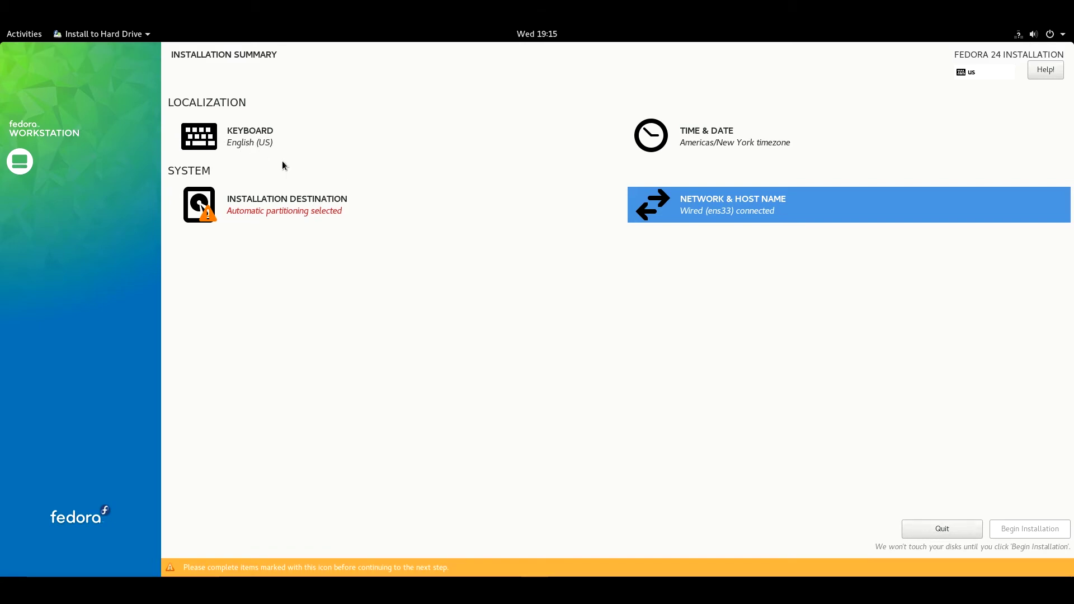
{"action": "left_click", "coordinate": [289, 206]}
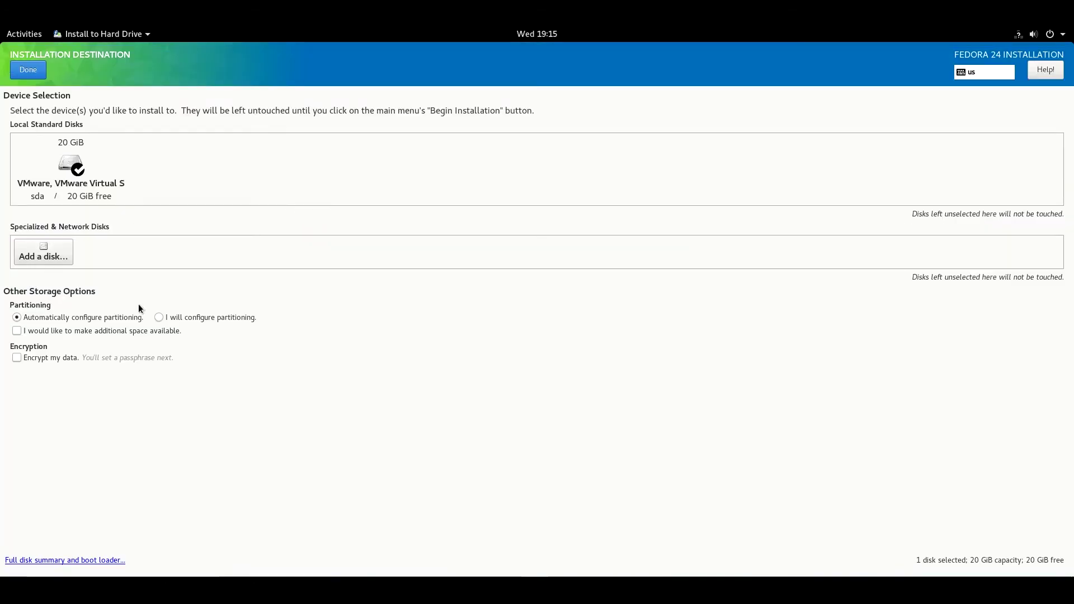
Step: Choose to configure partitioning manually with the LVM scheme
{"action": "left_click", "coordinate": [168, 318]}
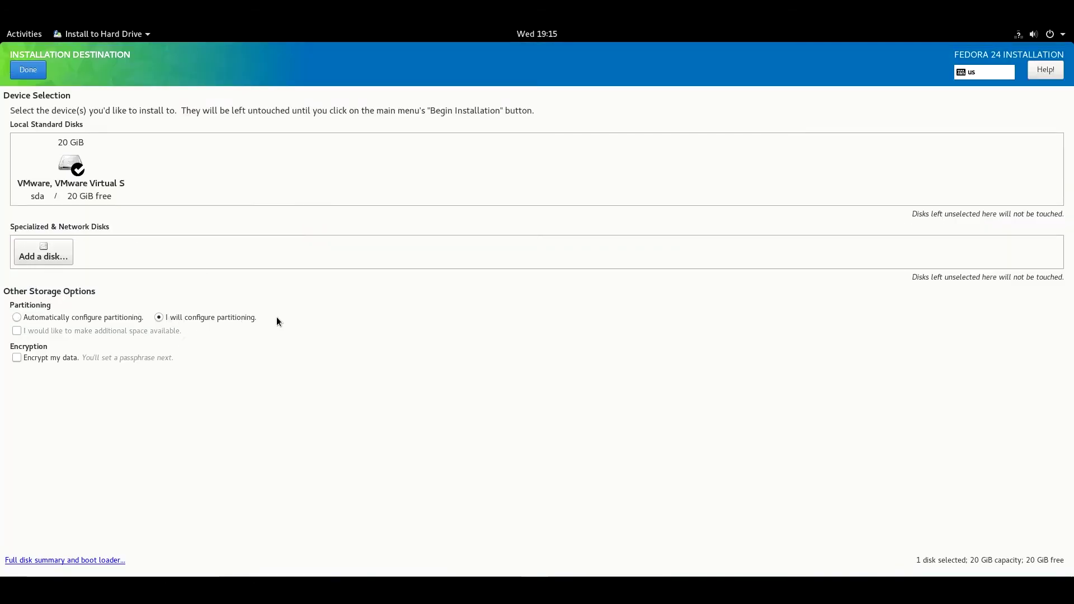
{"action": "left_click", "coordinate": [34, 68]}
{"action": "left_click", "coordinate": [111, 175]}
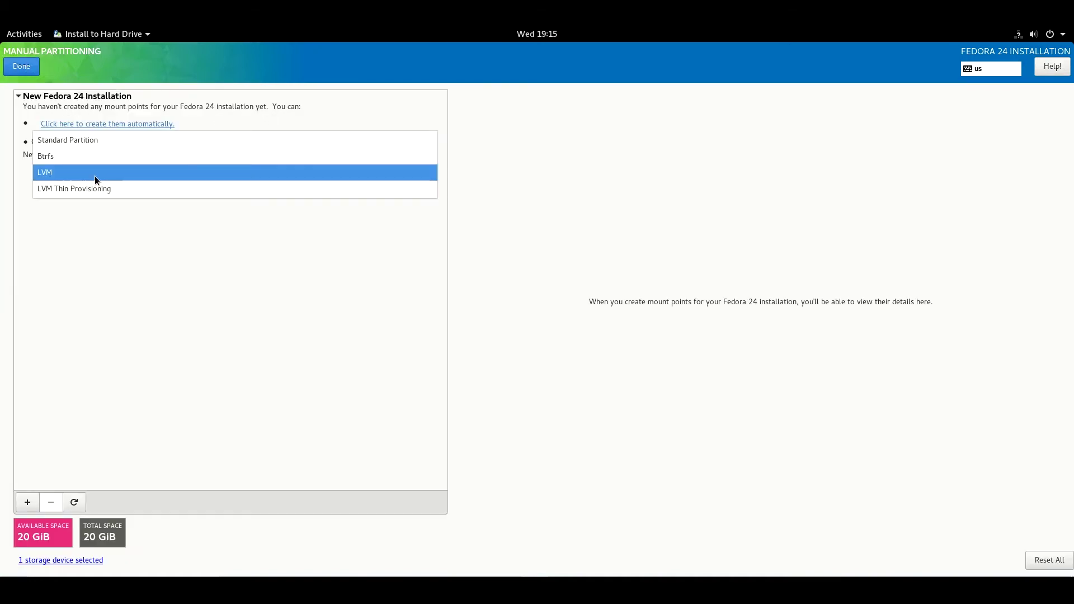
{"action": "left_click", "coordinate": [96, 175]}
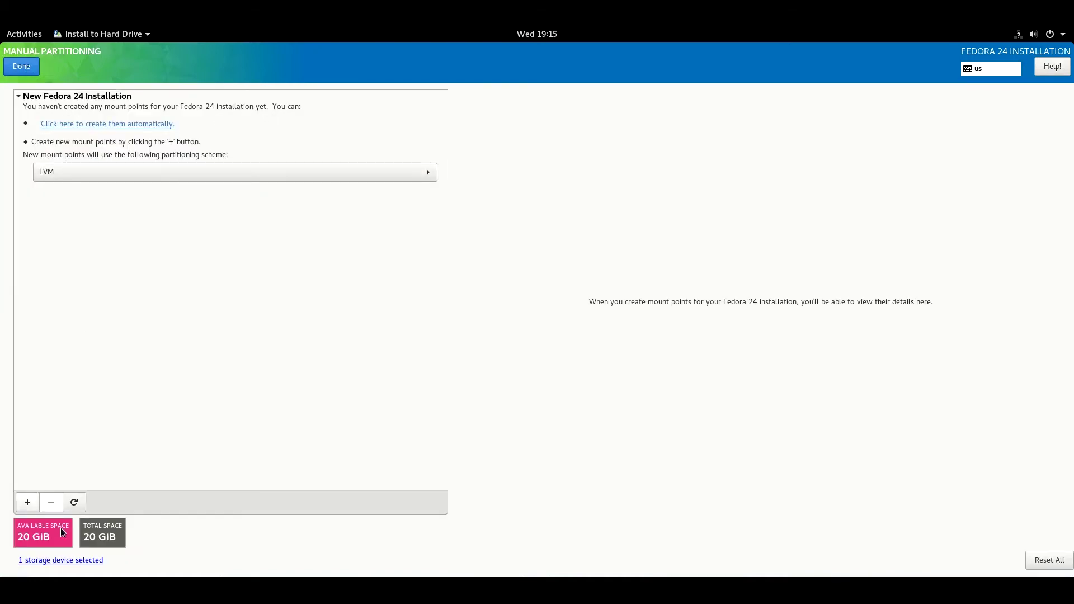
Step: Add a /boot mount point with 500mb desired capacity
{"action": "left_click", "coordinate": [27, 501]}
{"action": "type", "text": "/"}
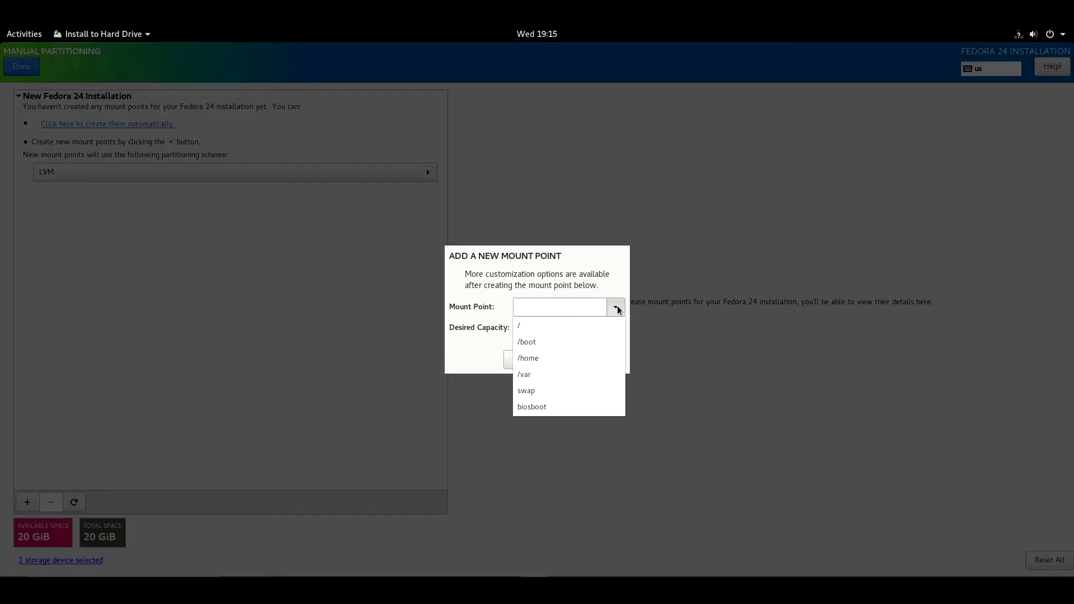
{"action": "left_click", "coordinate": [536, 343]}
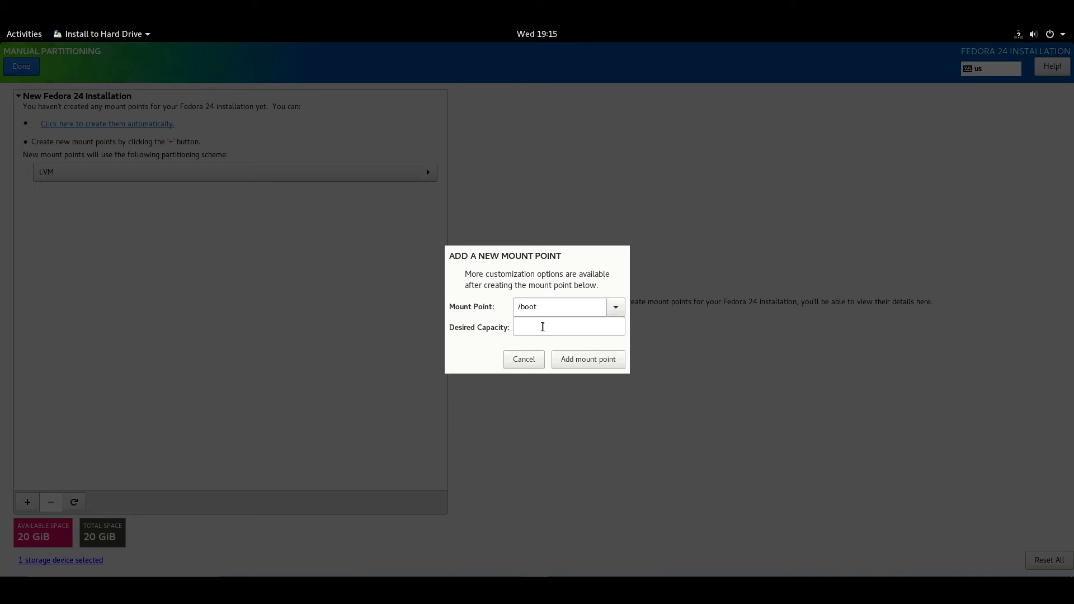
{"action": "left_click", "coordinate": [542, 327]}
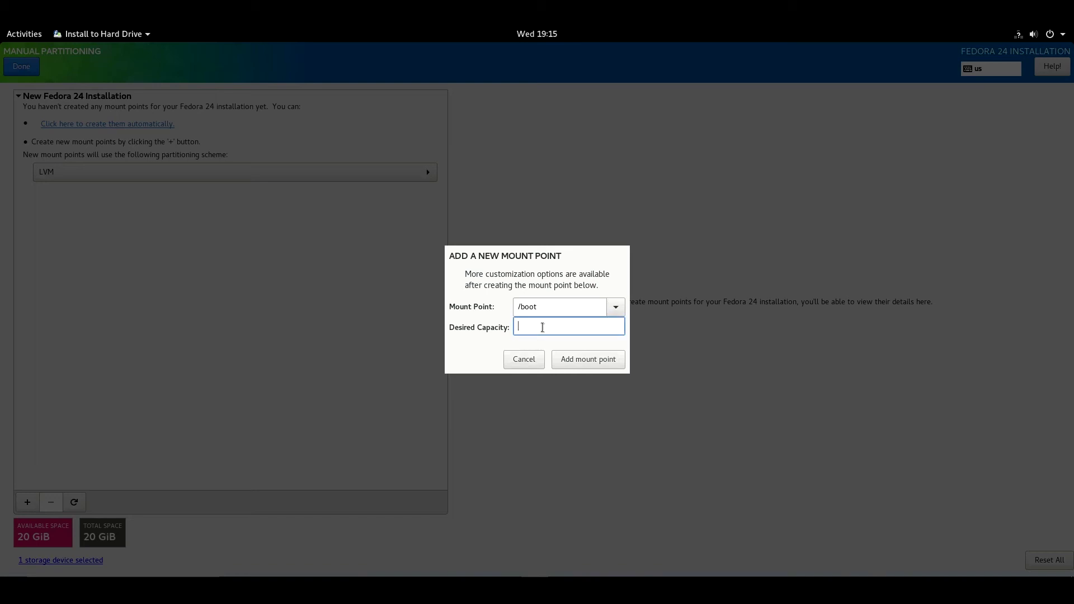
{"action": "type", "text": "500mb"}
{"action": "left_click", "coordinate": [581, 363]}
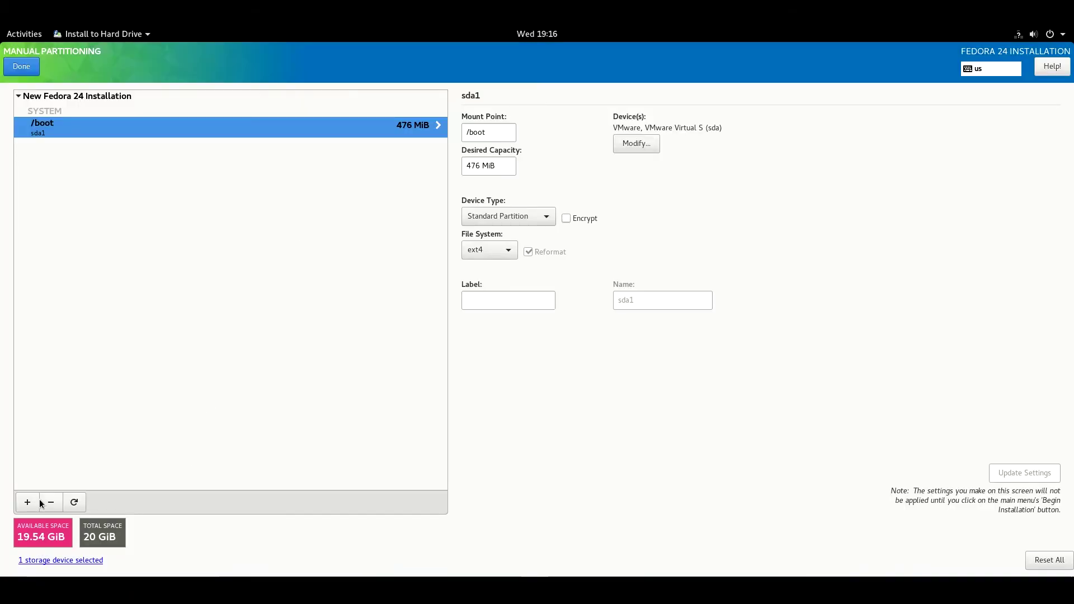
Step: Add a swap mount point with 2gb desired capacity, creating a 1.86 GiB fedora-swap volume
{"action": "left_click", "coordinate": [29, 502]}
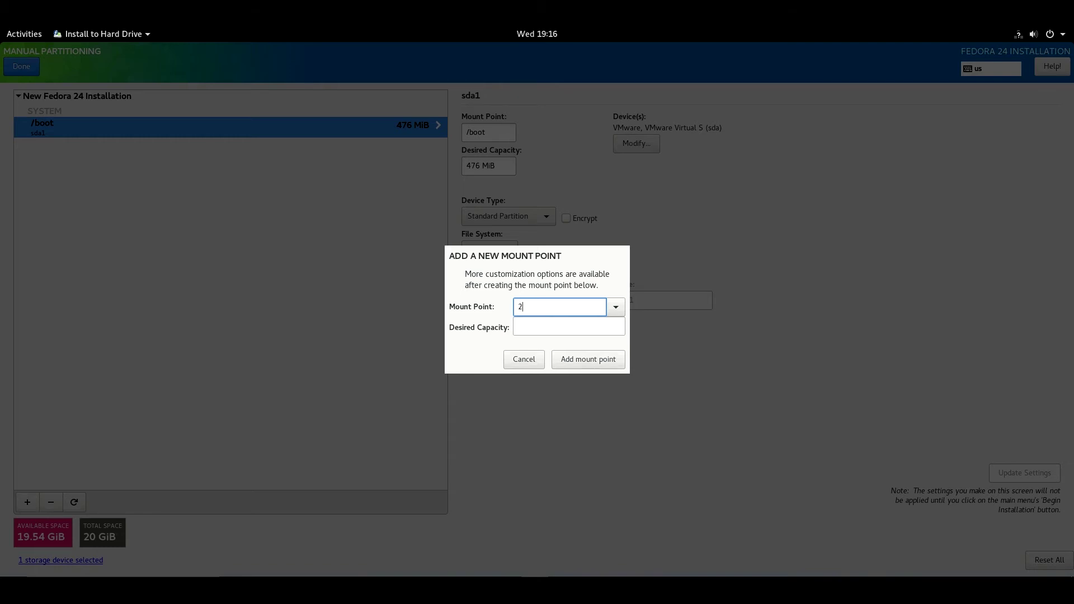
{"action": "left_click", "coordinate": [616, 308]}
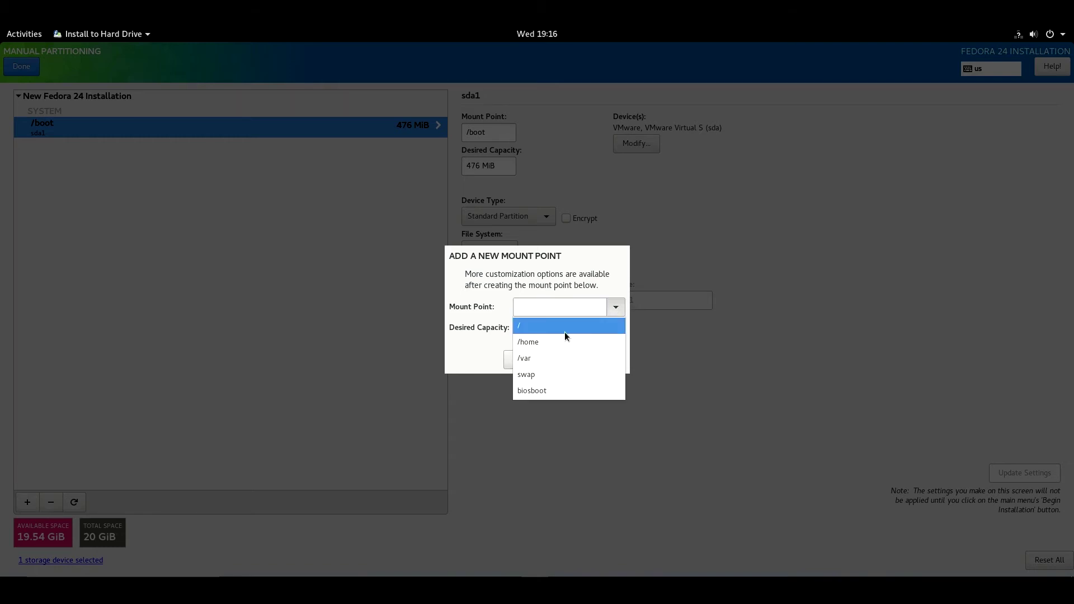
{"action": "left_click", "coordinate": [538, 378]}
{"action": "left_click", "coordinate": [539, 330]}
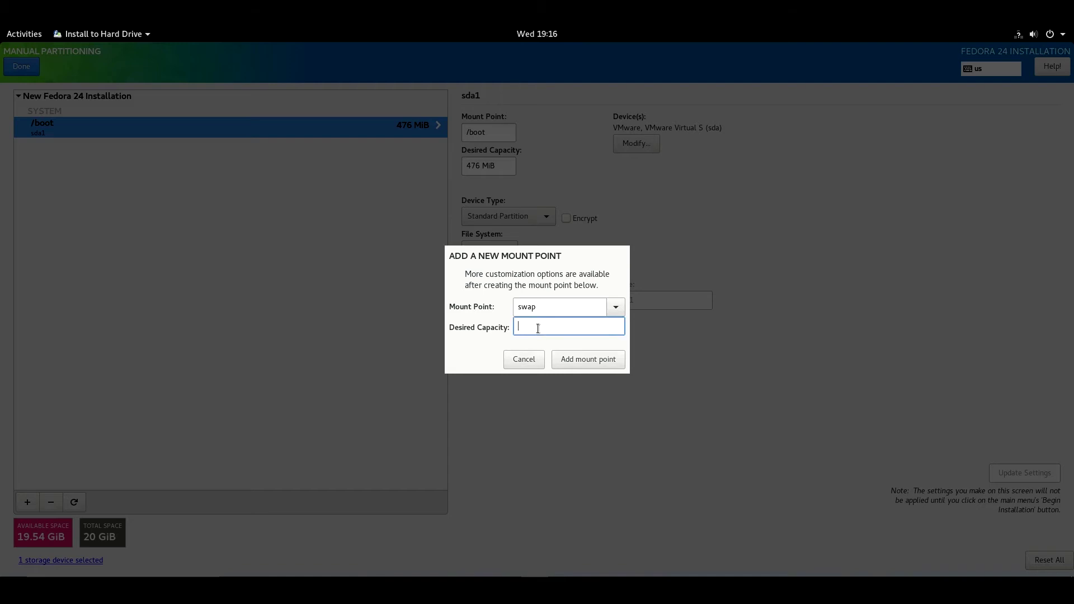
{"action": "type", "text": "2gb"}
{"action": "left_click", "coordinate": [572, 364]}
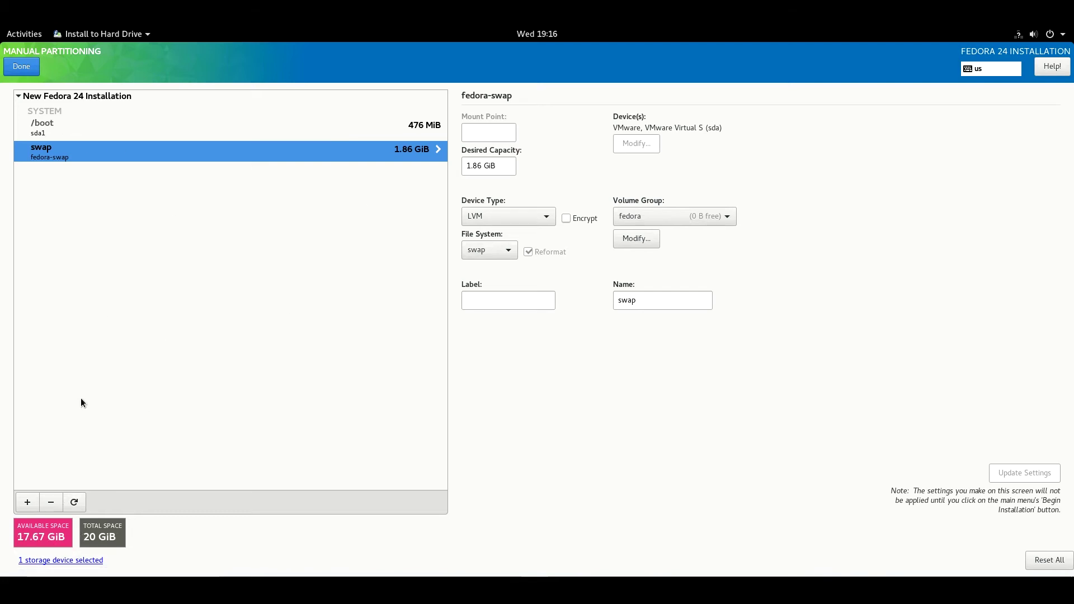
{"action": "left_click", "coordinate": [27, 501]}
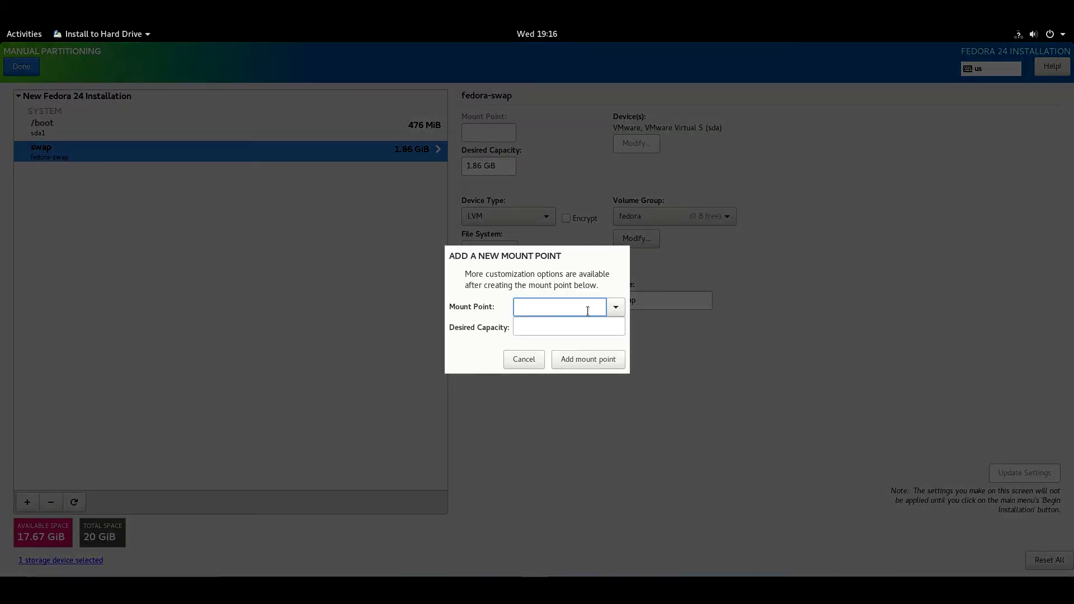
Step: Add a / mount point with 17gb desired capacity, keeping ext4 as its file system
{"action": "left_click", "coordinate": [614, 309]}
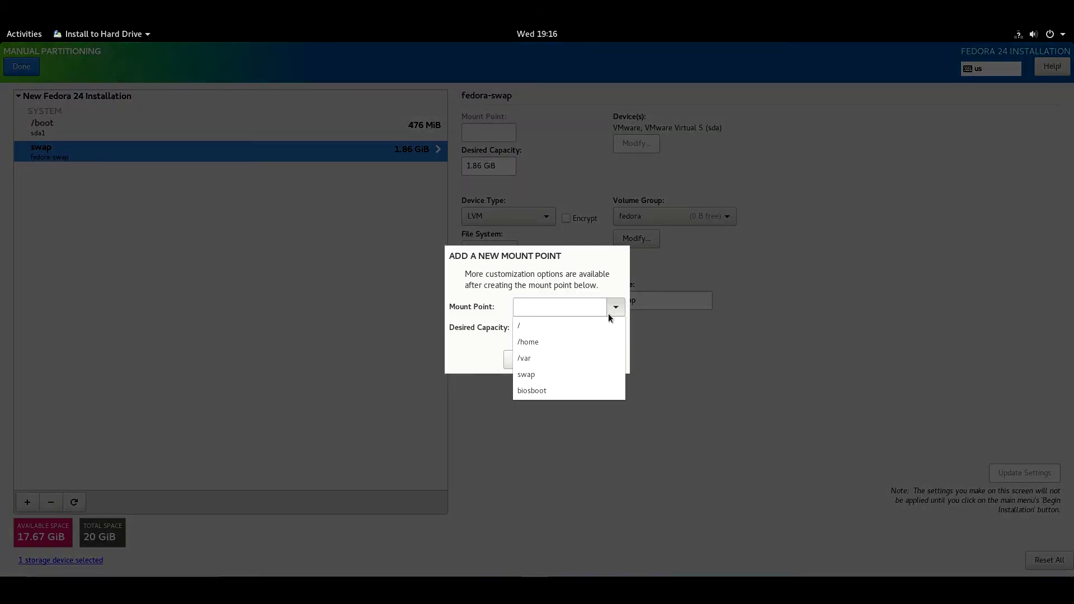
{"action": "left_click", "coordinate": [531, 325]}
{"action": "left_click", "coordinate": [526, 327]}
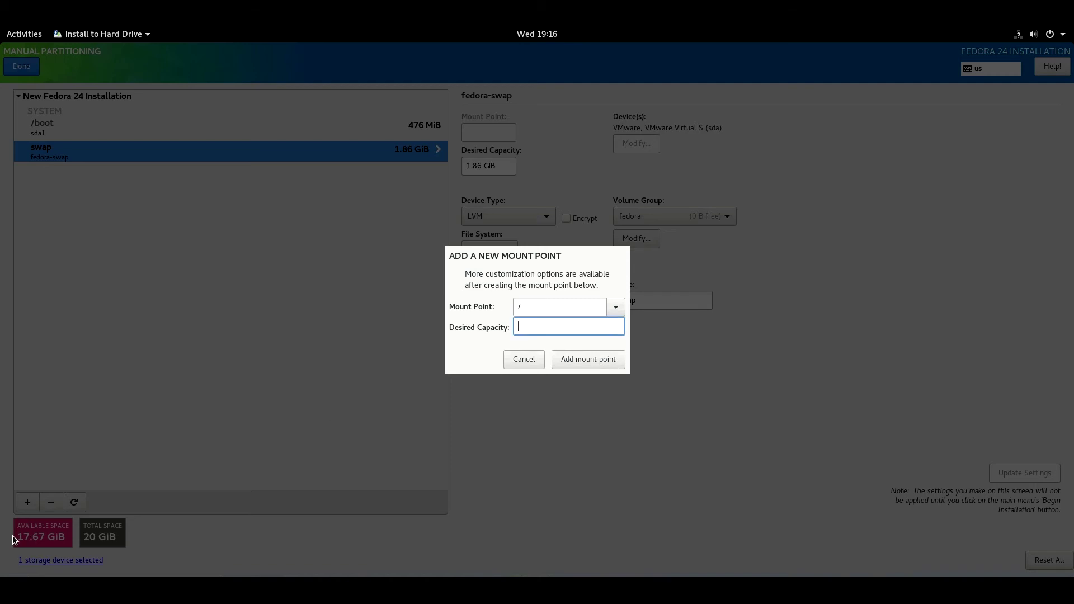
{"action": "type", "text": "17gb"}
{"action": "left_click", "coordinate": [582, 359]}
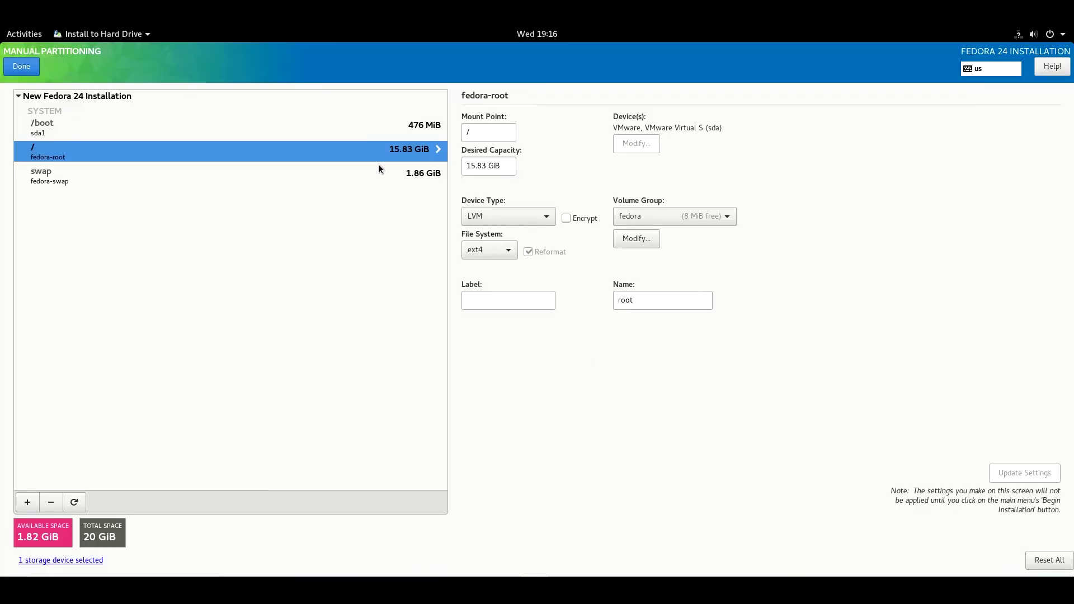
{"action": "left_click", "coordinate": [490, 252]}
{"action": "left_click", "coordinate": [488, 255]}
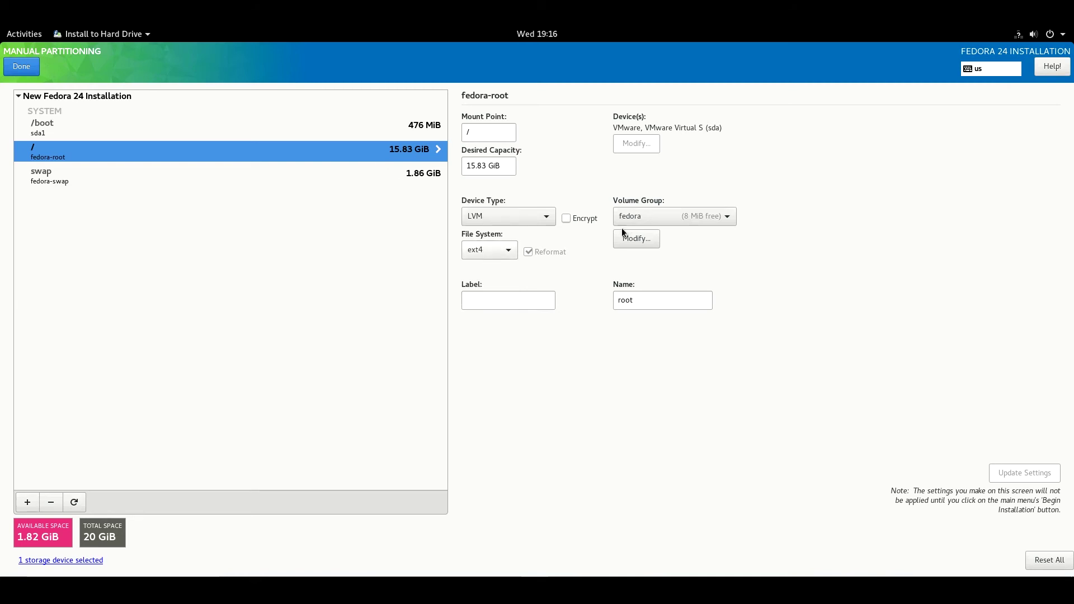
Step: Review the swap, /boot and root volumes, accept the partitioning changes and begin installation
{"action": "left_click", "coordinate": [229, 177]}
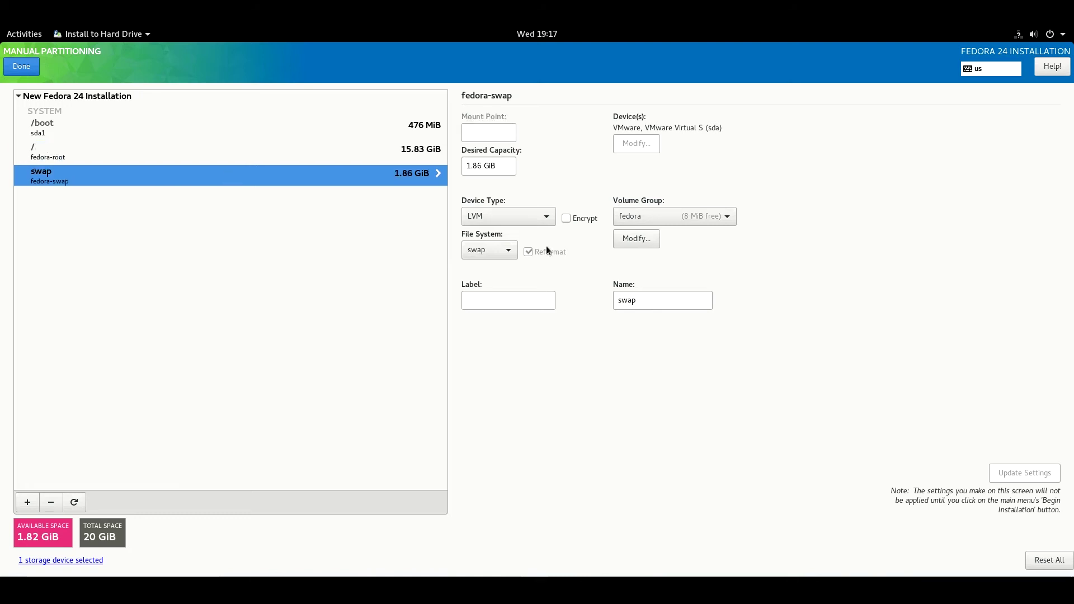
{"action": "left_click", "coordinate": [235, 127]}
{"action": "left_click", "coordinate": [283, 156]}
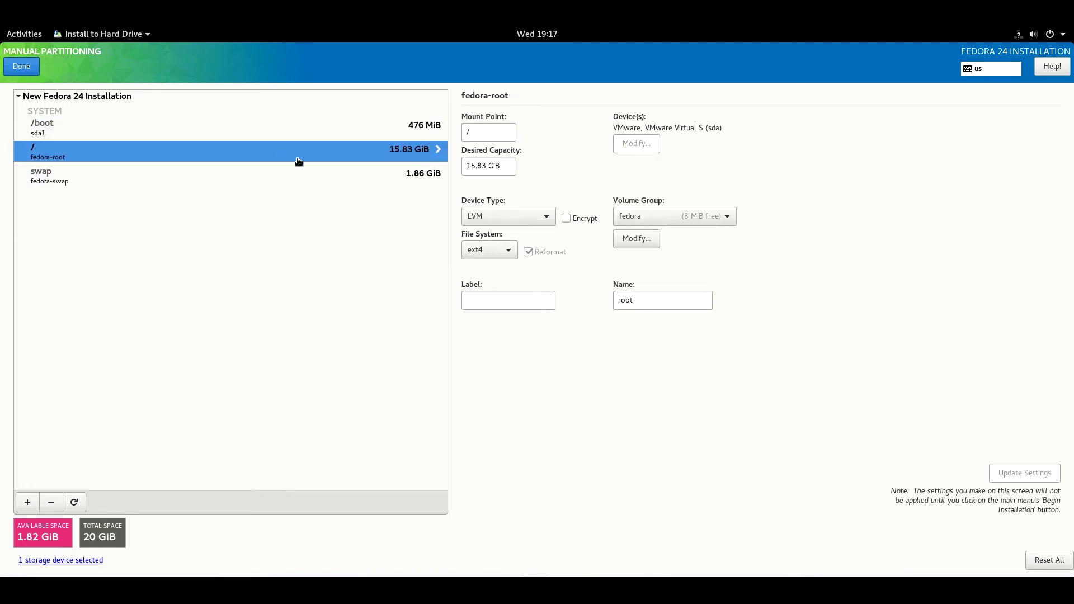
{"action": "left_click", "coordinate": [33, 70]}
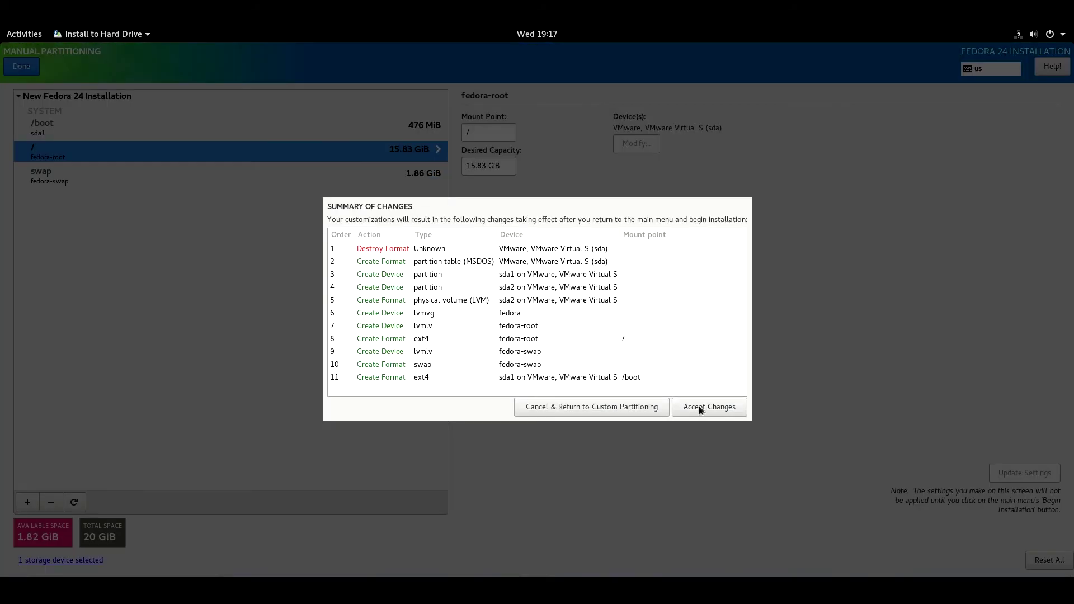
{"action": "left_click", "coordinate": [699, 408]}
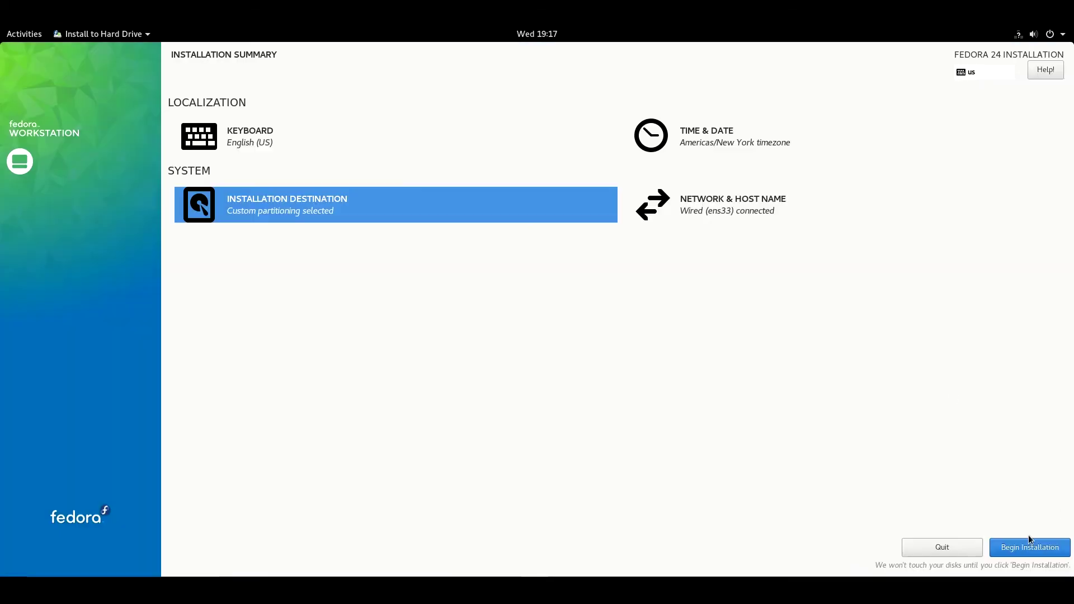
{"action": "left_click", "coordinate": [1027, 553]}
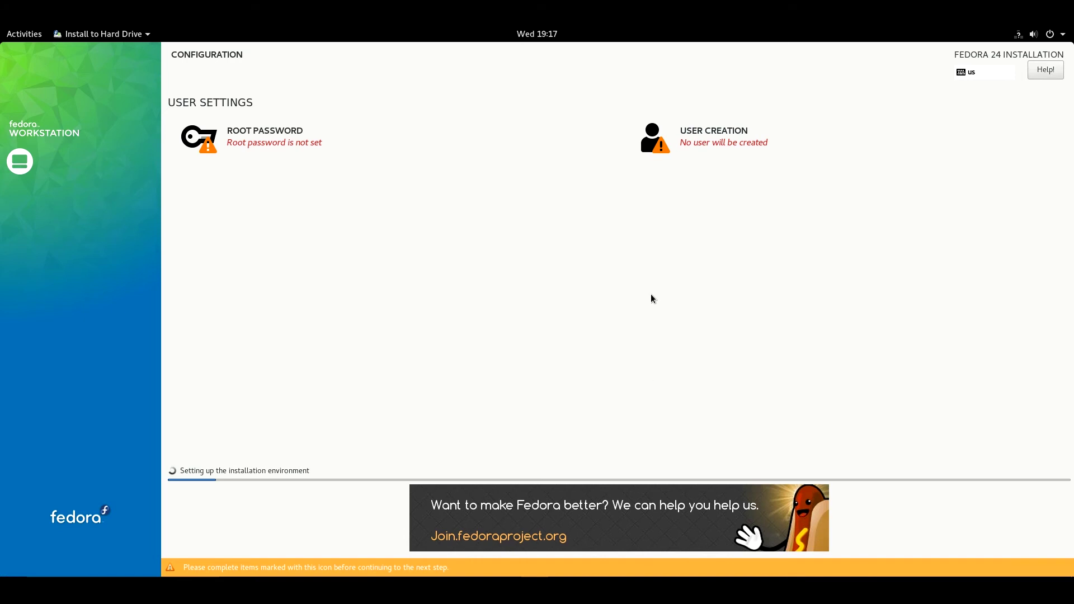
Step: Set the root password, confirming it despite the weak-password warning
{"action": "left_click", "coordinate": [298, 131]}
{"action": "type", "text": "123456789"}
{"action": "key", "text": "Tab"}
{"action": "type", "text": "123456789"}
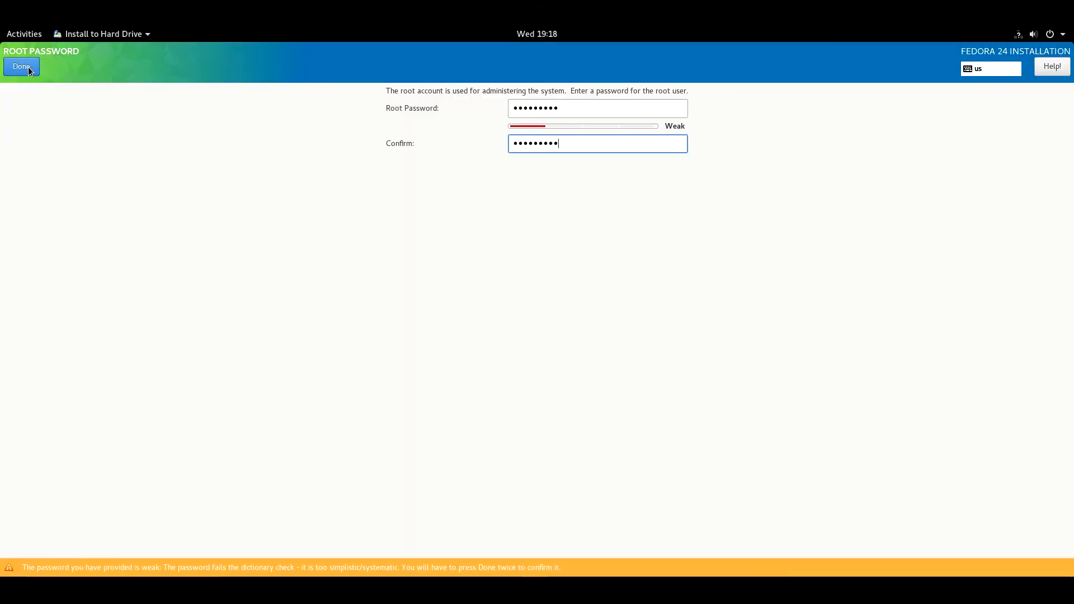
{"action": "left_click", "coordinate": [28, 66]}
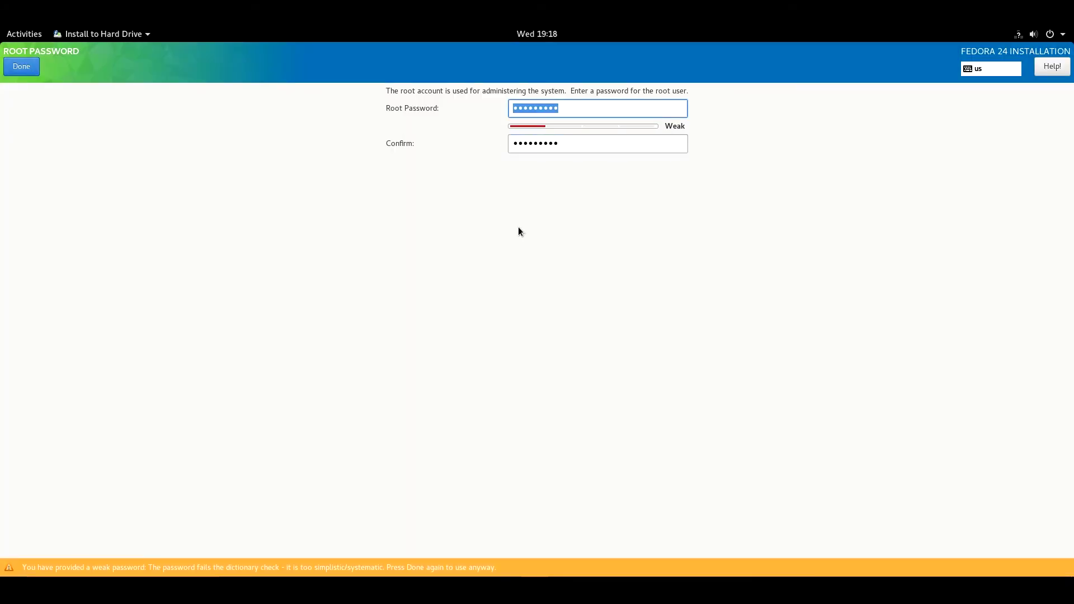
{"action": "left_click", "coordinate": [25, 65]}
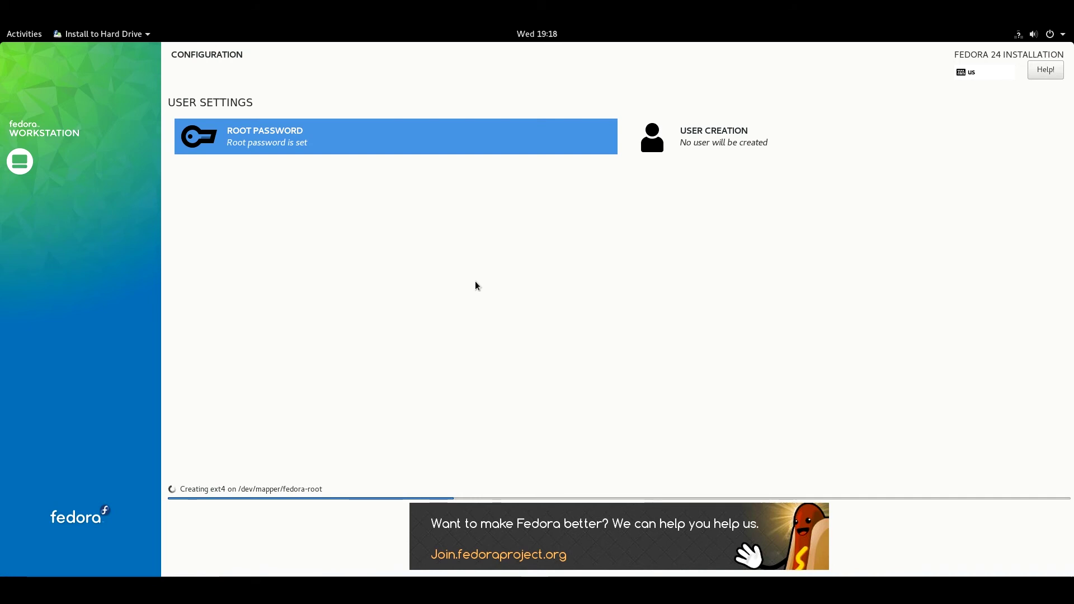
Step: Create a new user with the user's name and a confirmed password, accepting the weak password
{"action": "left_click", "coordinate": [707, 144]}
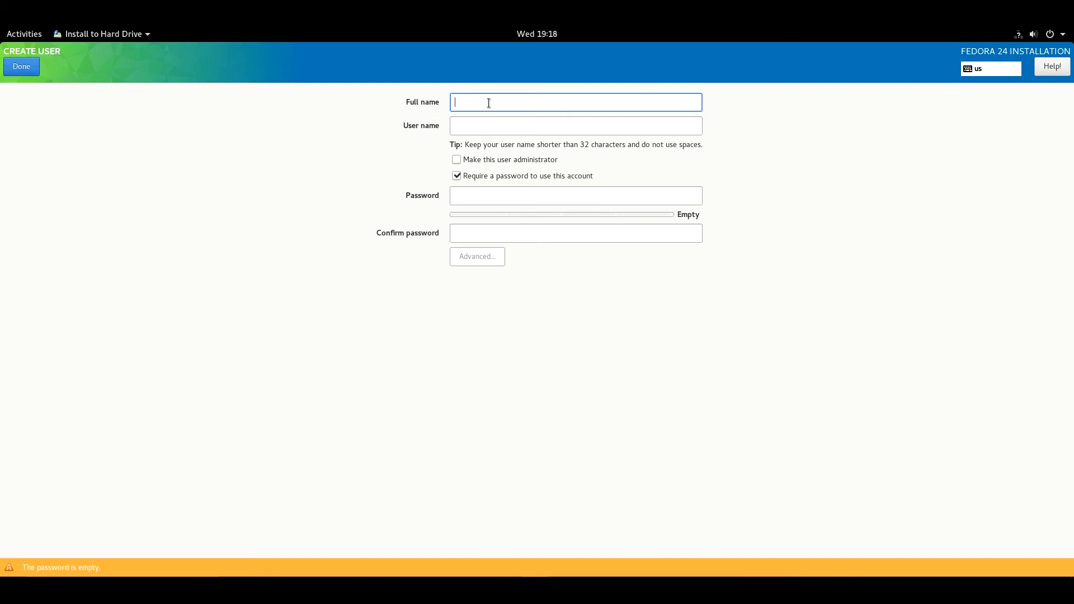
{"action": "type", "text": "sayed"}
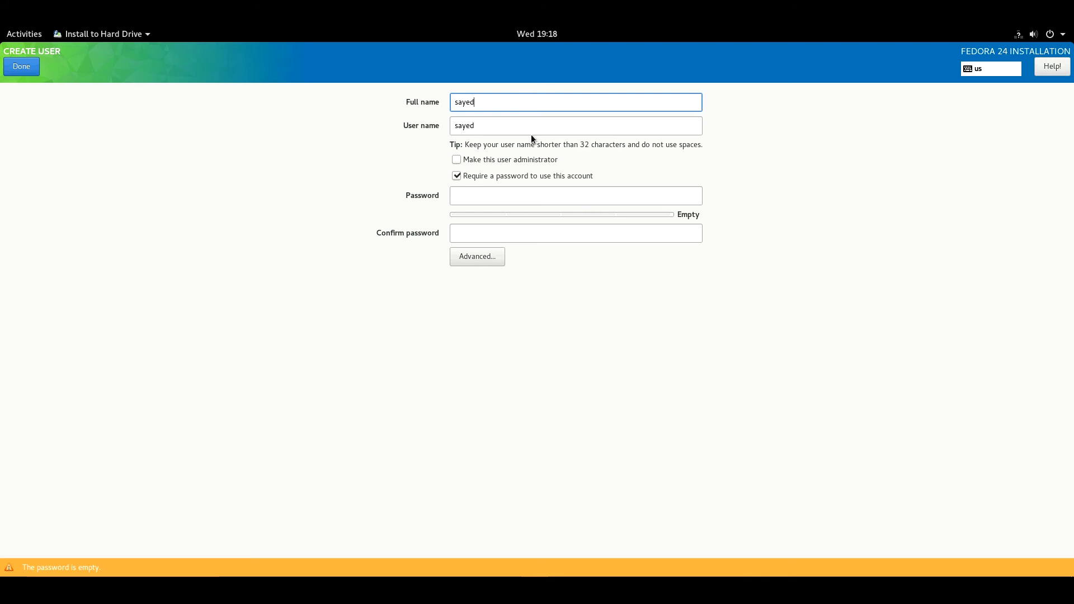
{"action": "left_click", "coordinate": [487, 196]}
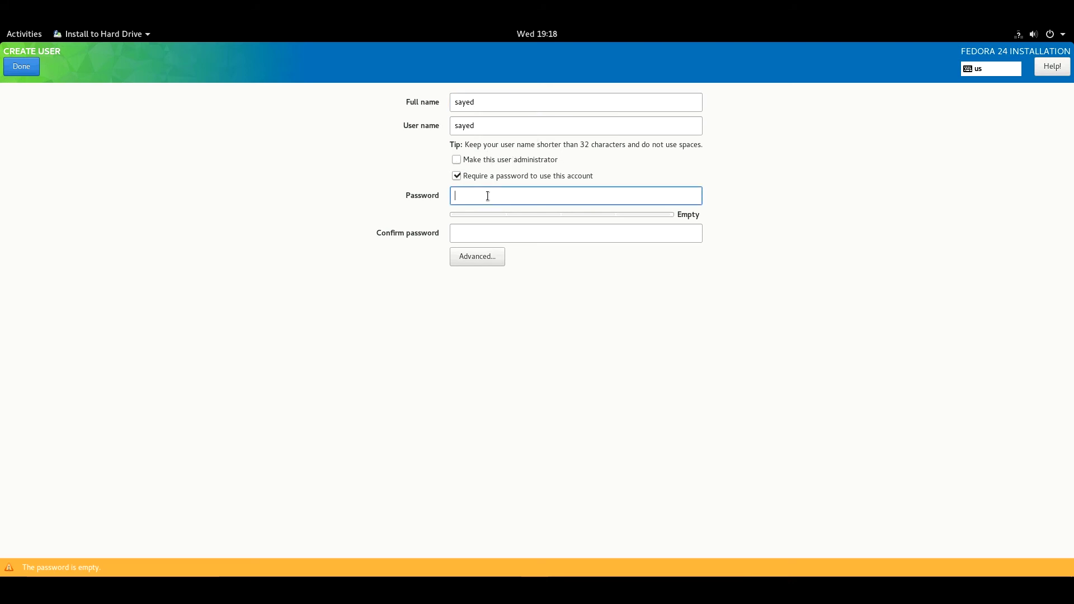
{"action": "type", "text": "••••"}
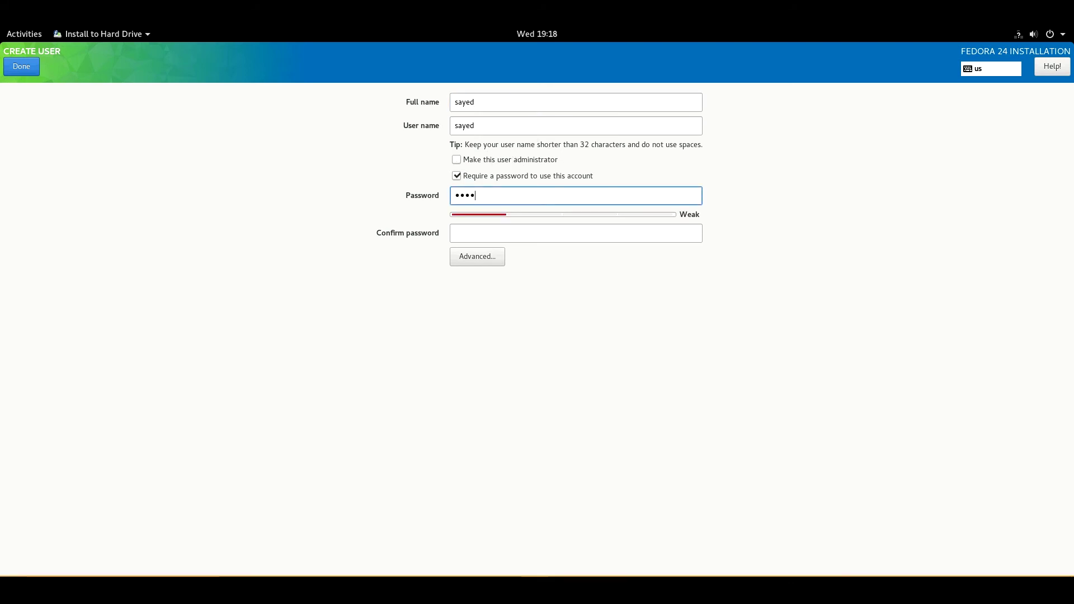
{"action": "left_click", "coordinate": [496, 234]}
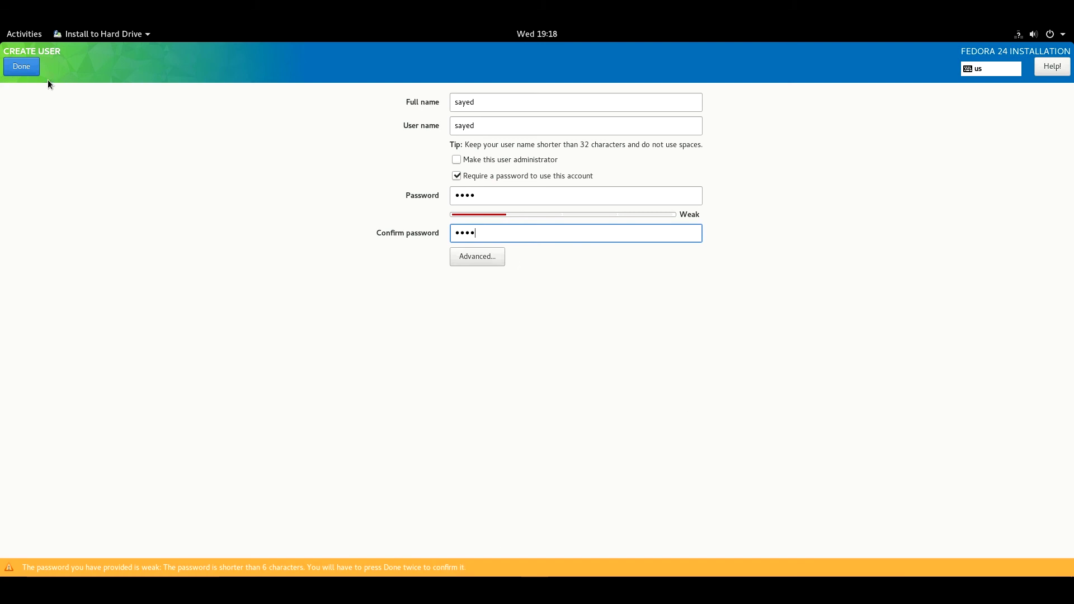
{"action": "type", "text": "••••"}
{"action": "left_click", "coordinate": [21, 66]}
{"action": "left_click", "coordinate": [21, 66]}
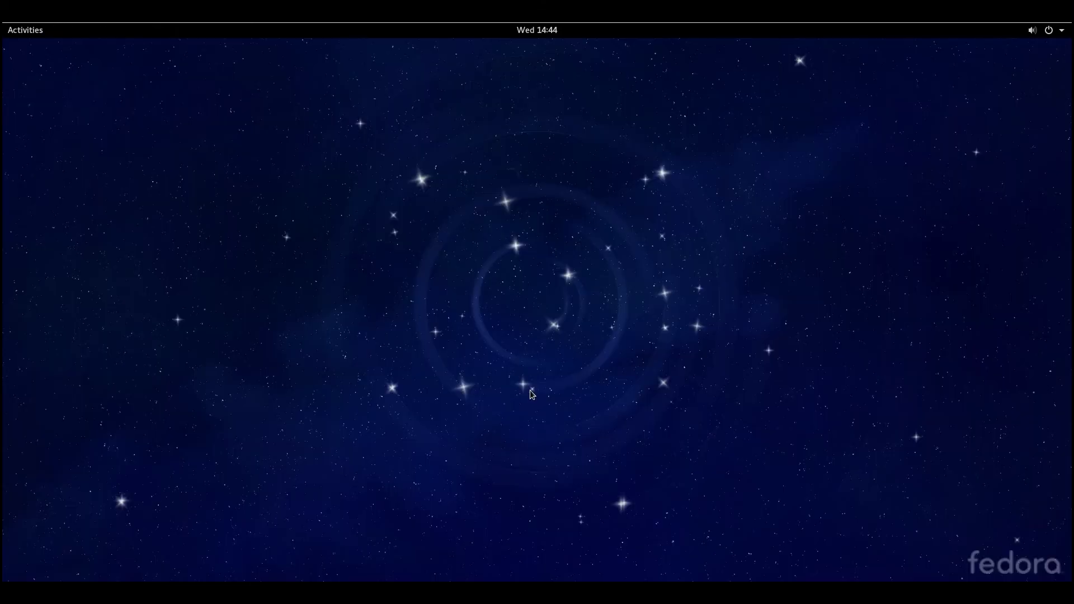
Step: Restart the computer from the GNOME system menu's power options
{"action": "left_click", "coordinate": [1059, 31]}
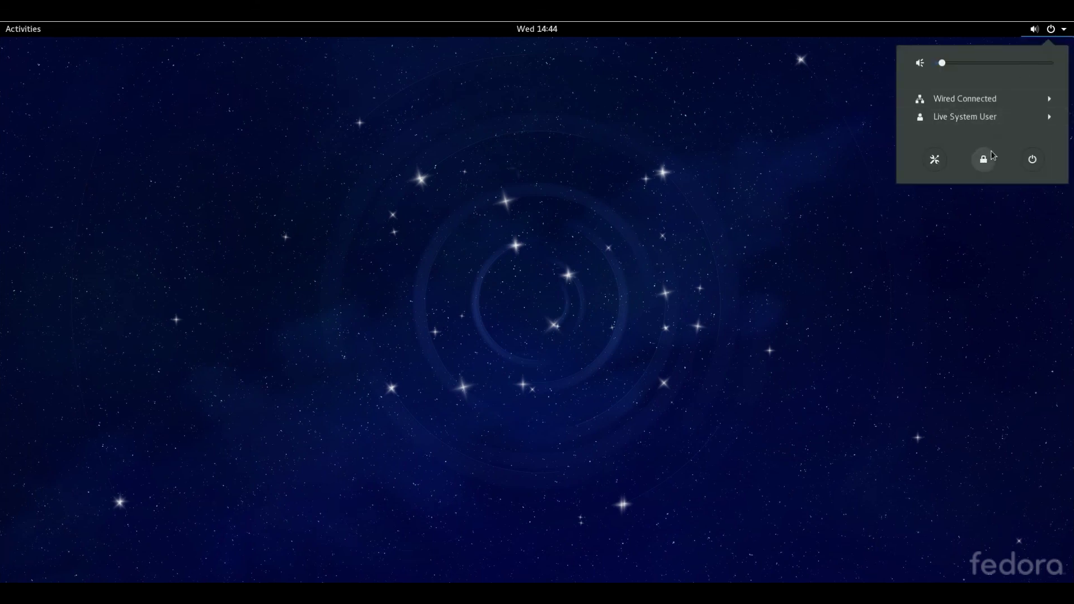
{"action": "left_click", "coordinate": [1033, 160]}
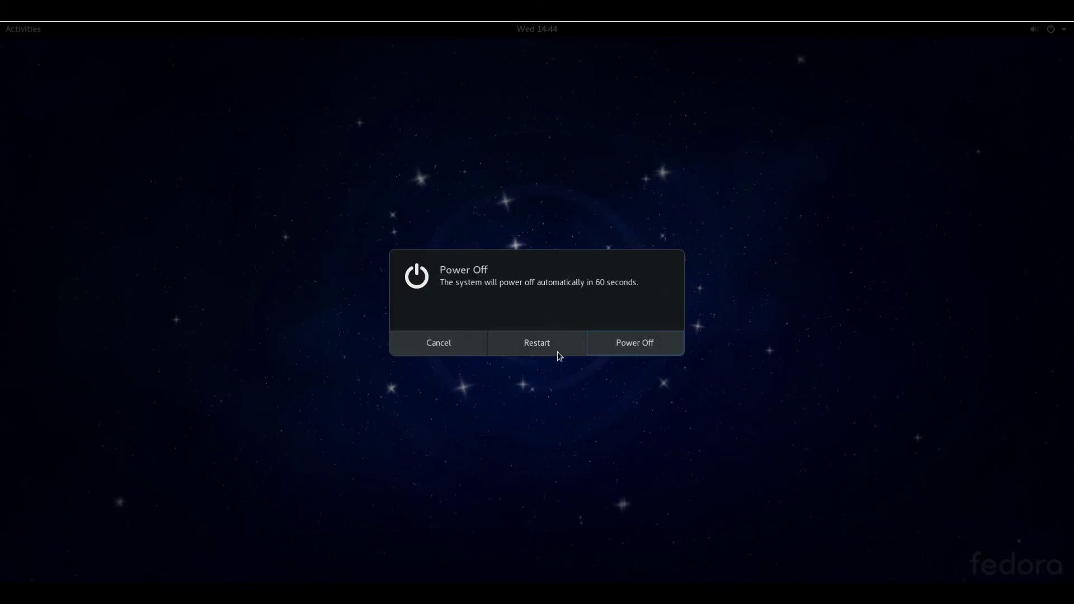
{"action": "left_click", "coordinate": [552, 353]}
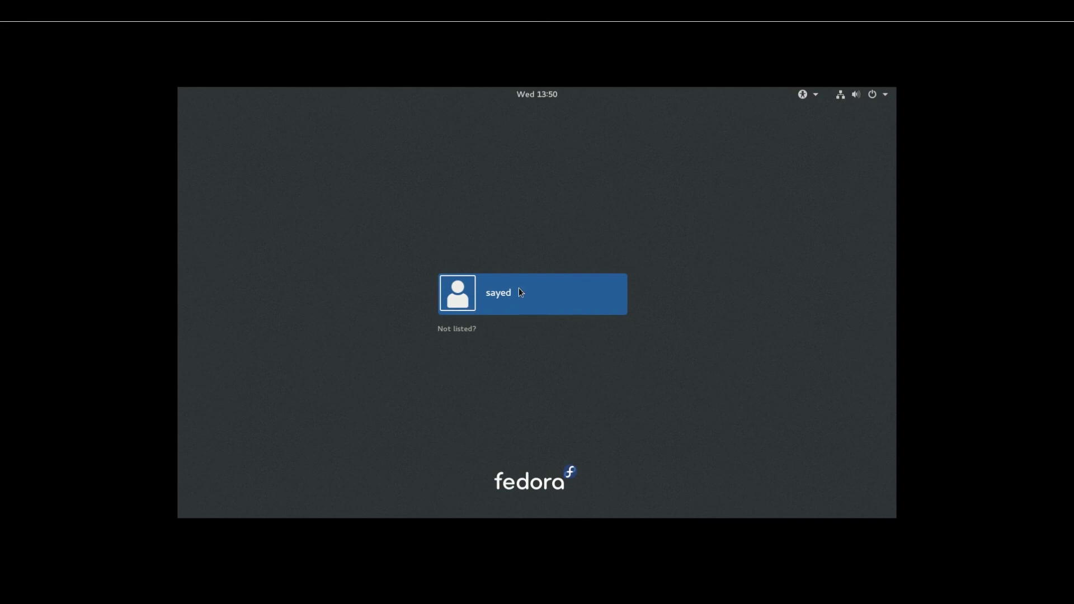
Step: Sign in to the installed Fedora as the new user with the account password
{"action": "left_click", "coordinate": [520, 292]}
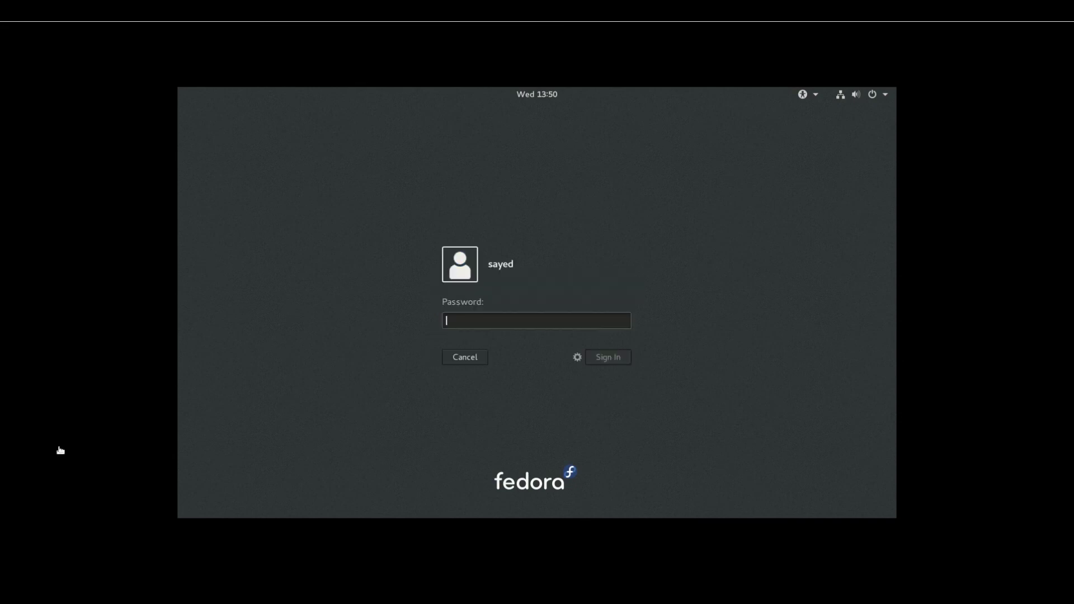
{"action": "type", "text": "••••"}
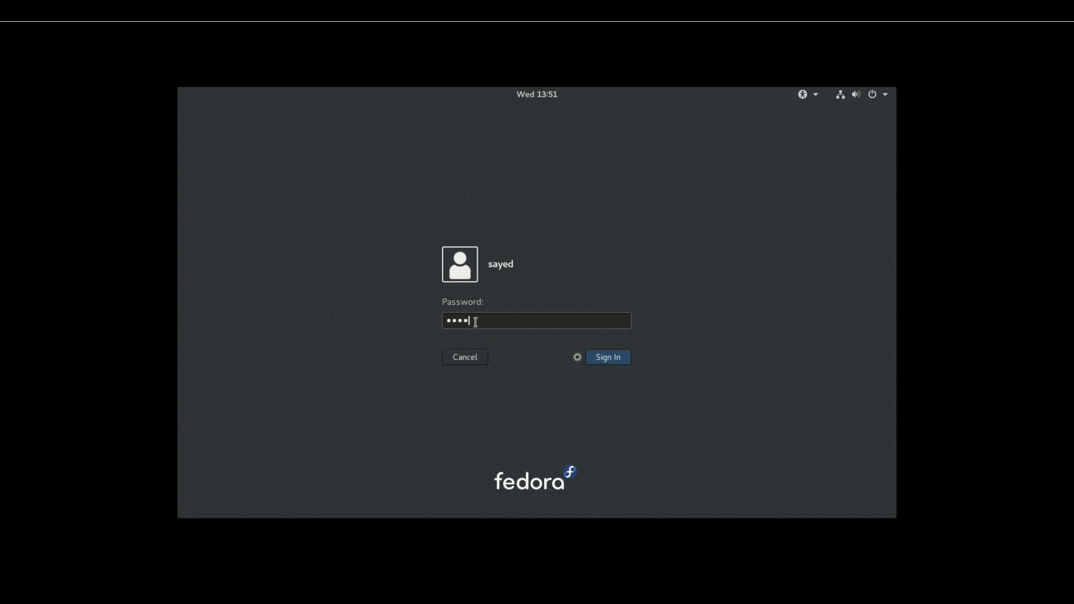
{"action": "left_click", "coordinate": [611, 359]}
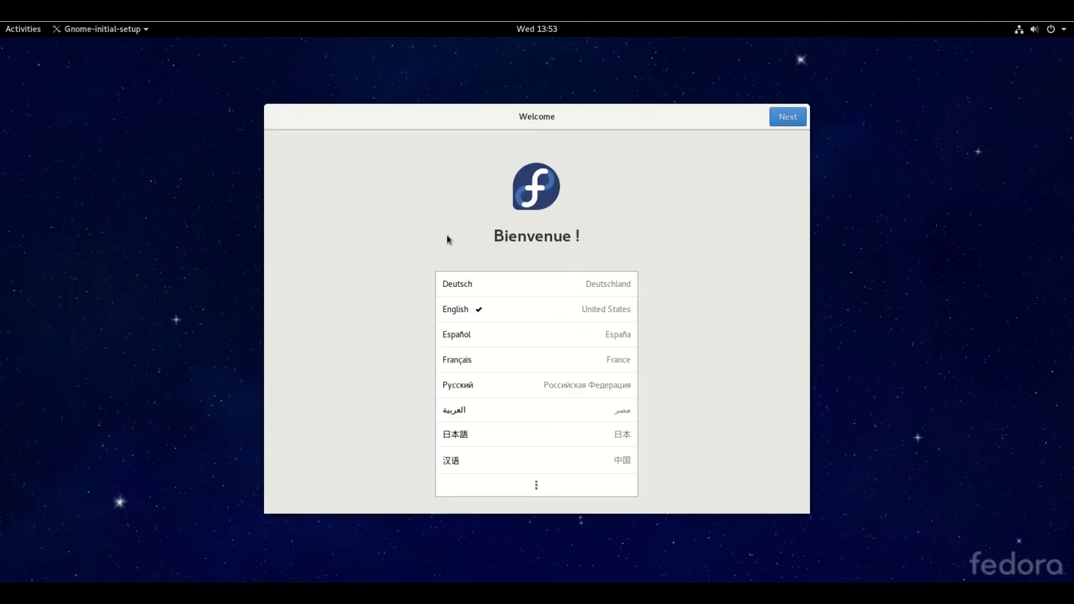
Step: Continue past Welcome (English), Typing (English (US)) and default Privacy, then close the Google sign-in dialog
{"action": "left_click", "coordinate": [490, 310]}
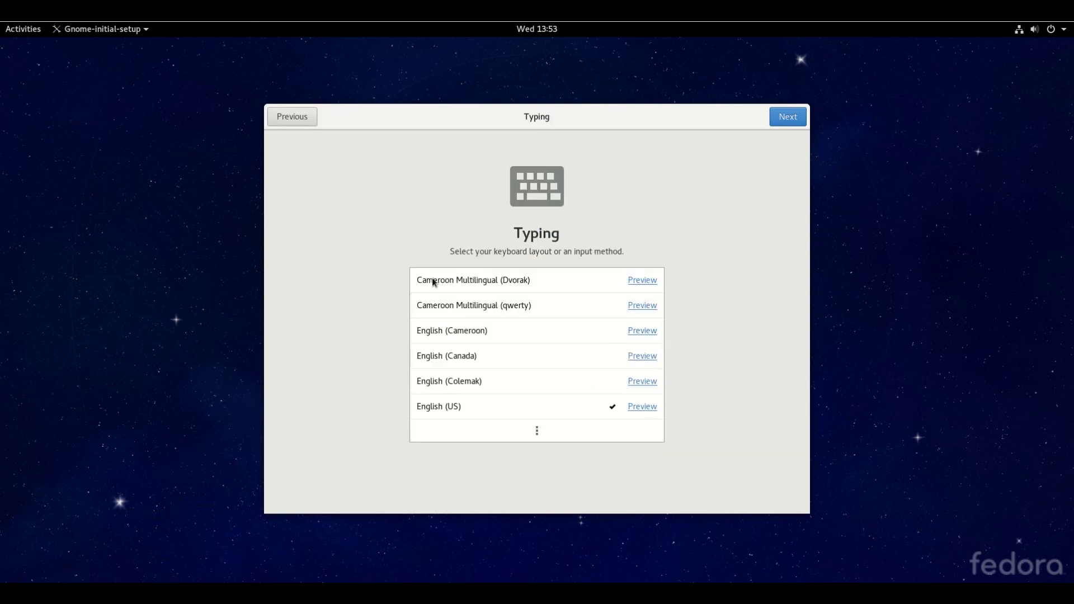
{"action": "left_click", "coordinate": [468, 410]}
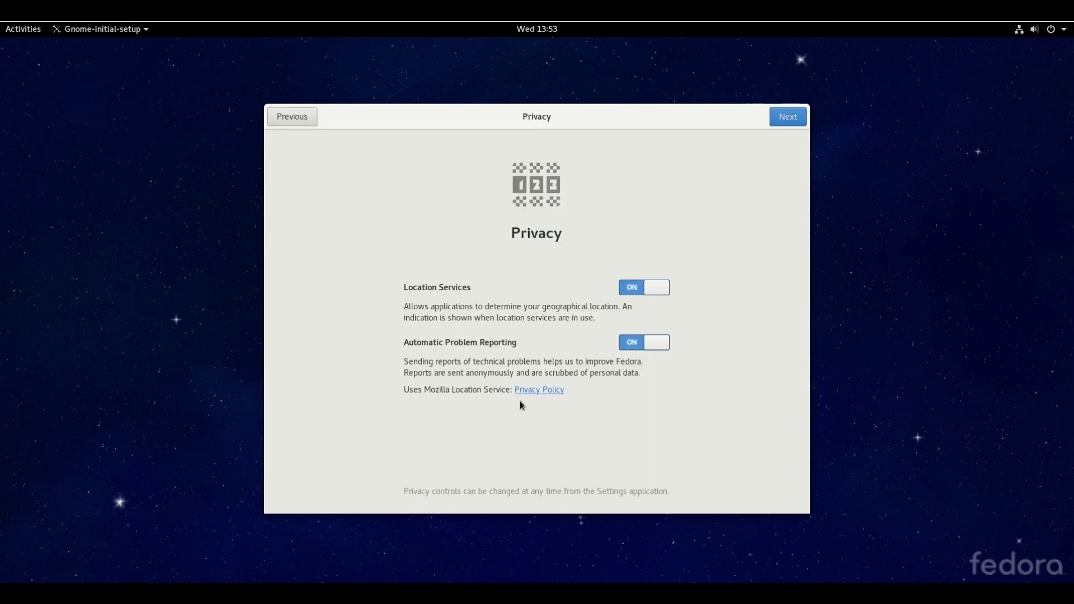
{"action": "left_click", "coordinate": [801, 117]}
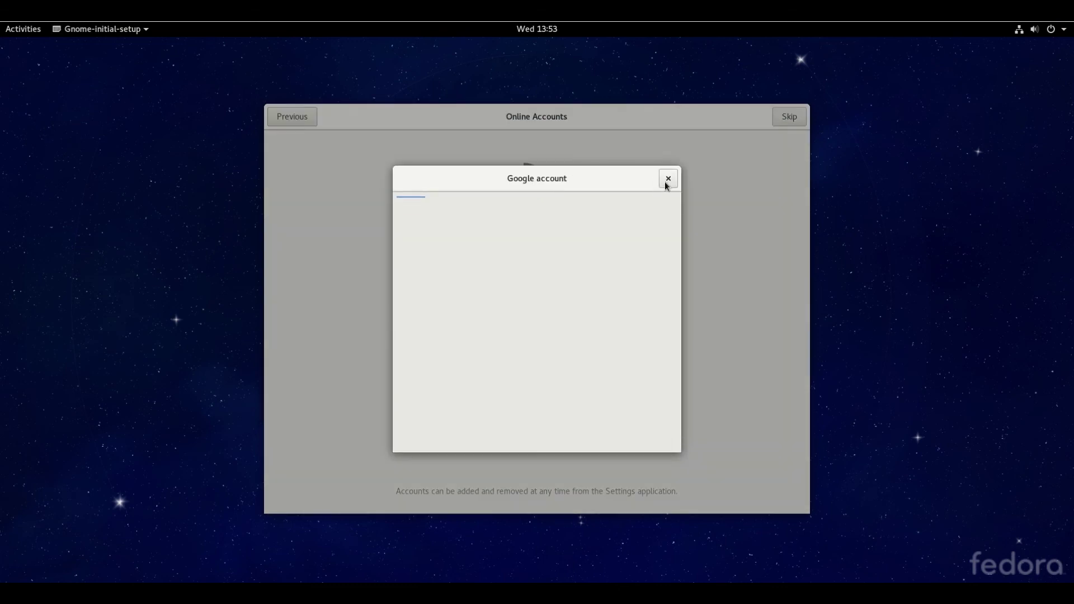
{"action": "left_click", "coordinate": [666, 181]}
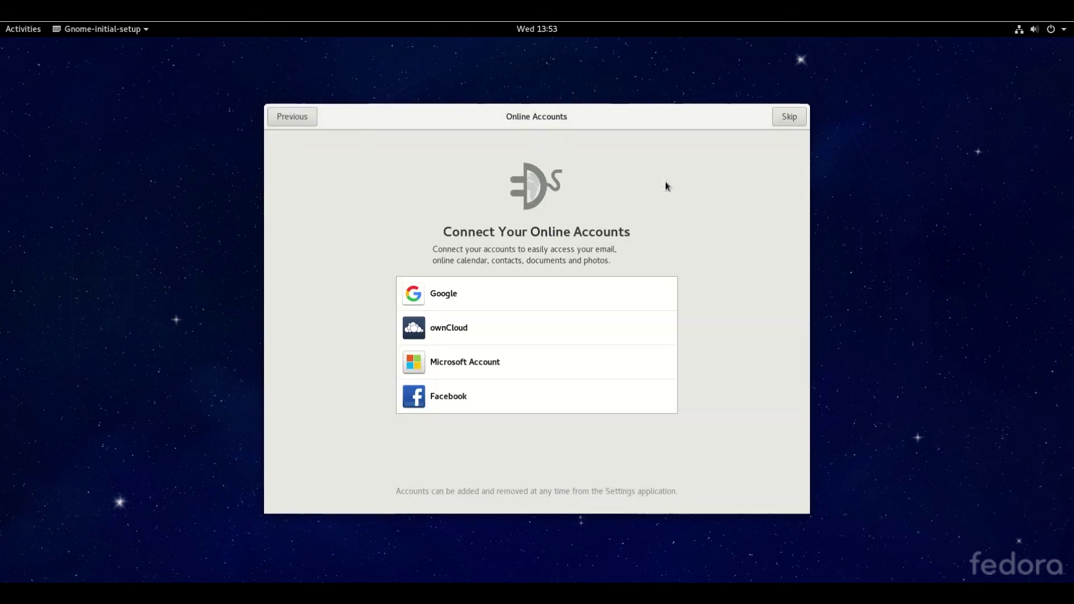